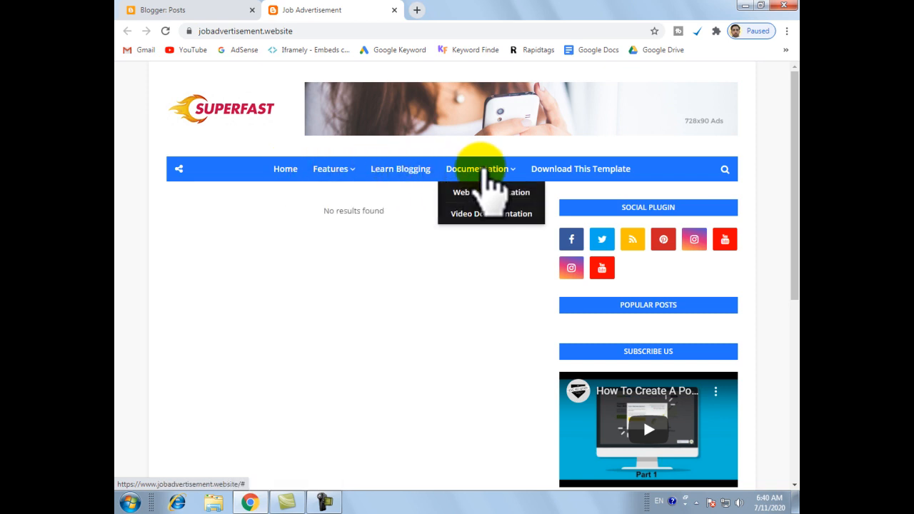
Examine the entries in the Features drop-down of the live blog's main menu.
mouse_move(332, 171)
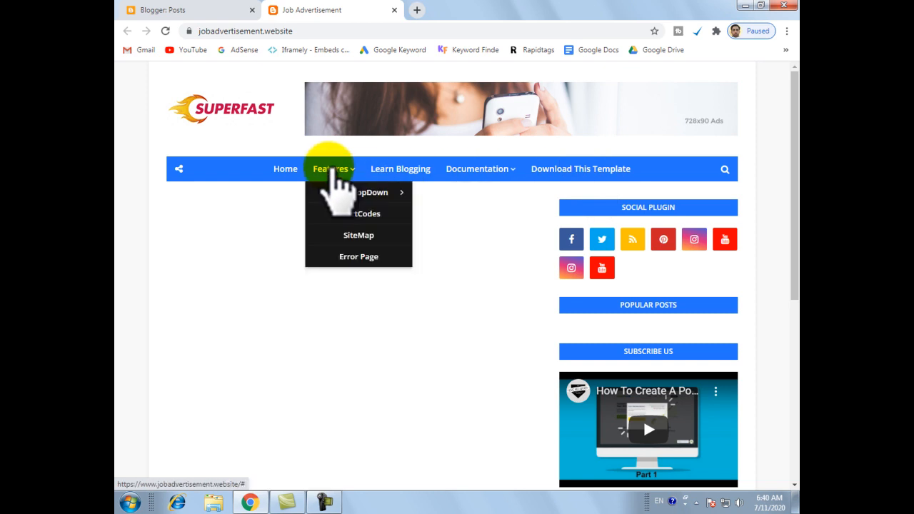
mouse_move(349, 192)
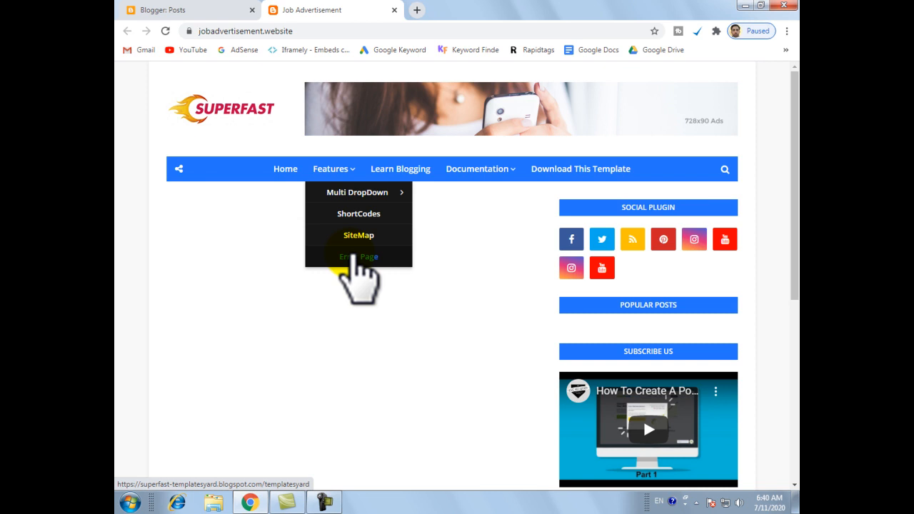
click(355, 255)
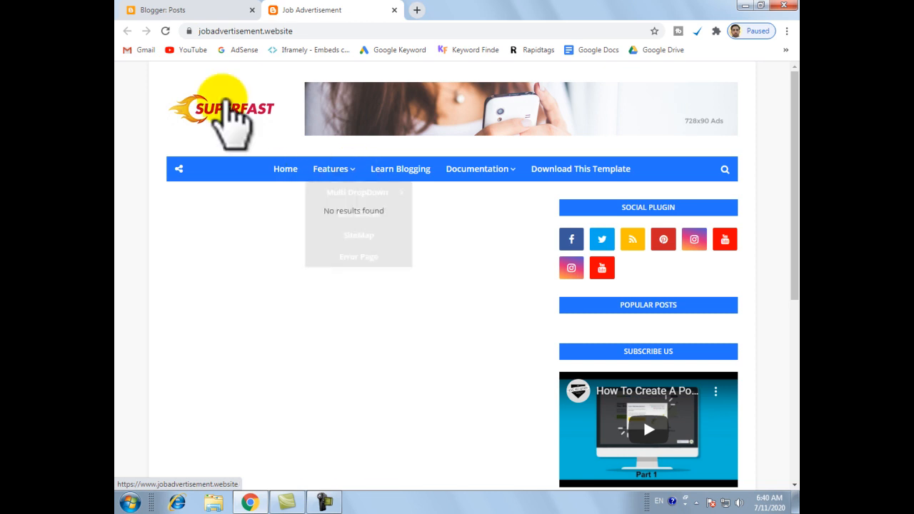
Open the Main Menu link list for editing from the Job Advertisement blog's layout and maximize its configuration window.
click(167, 10)
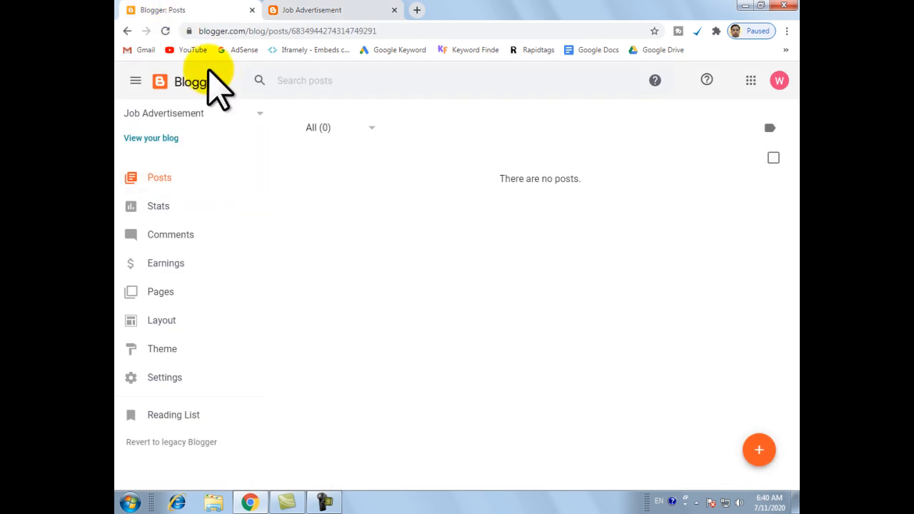
click(177, 323)
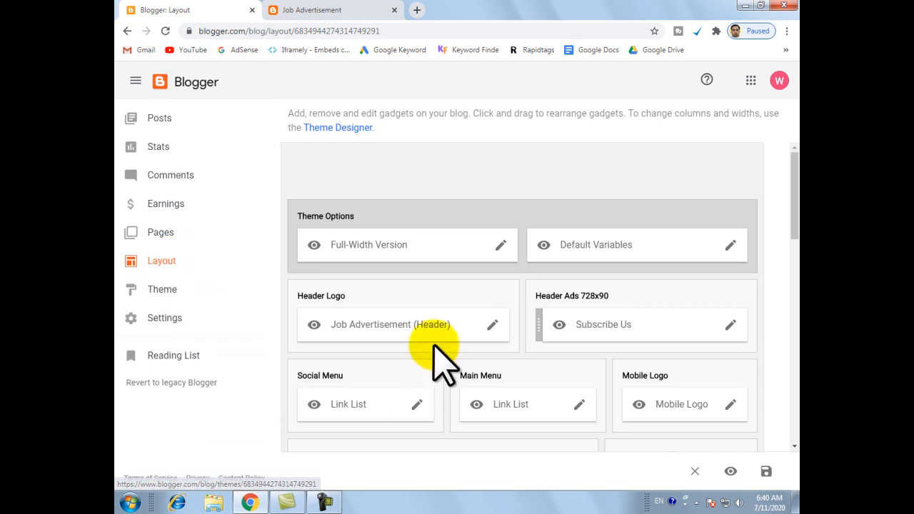
scroll(515, 375, down, 2)
click(460, 258)
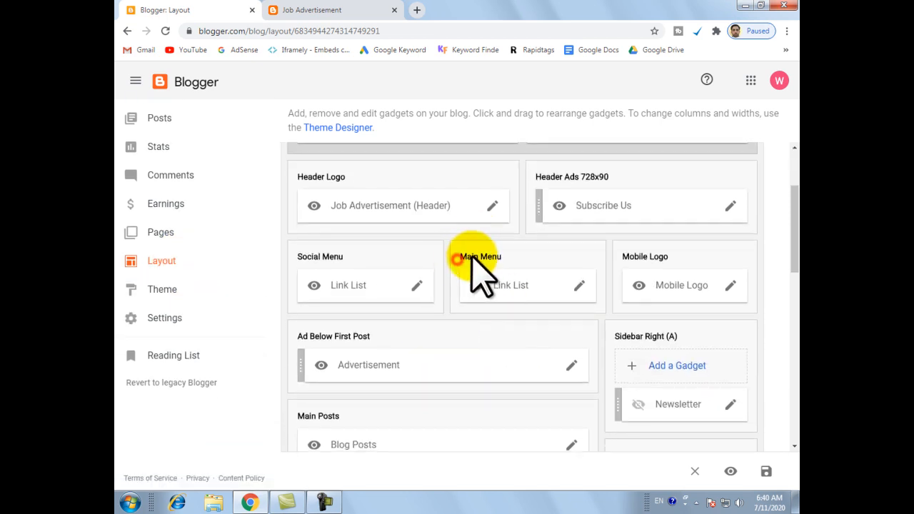
click(519, 256)
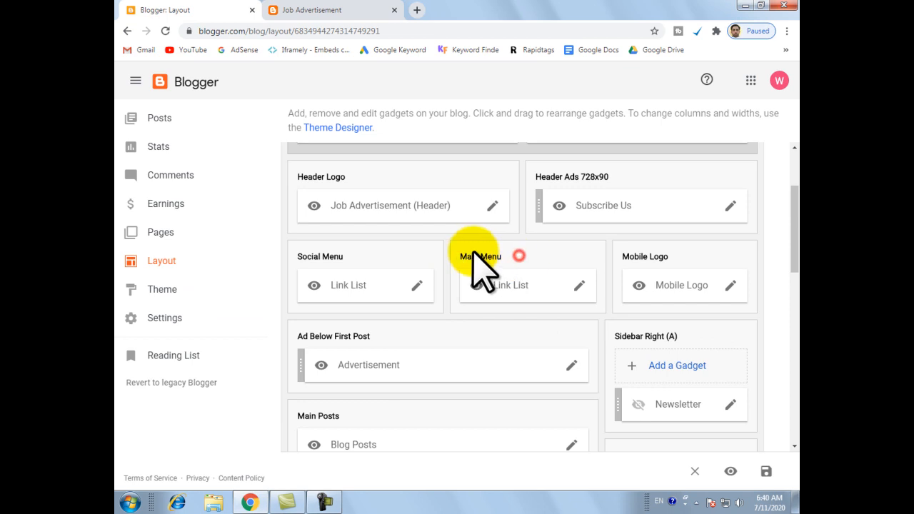
click(580, 286)
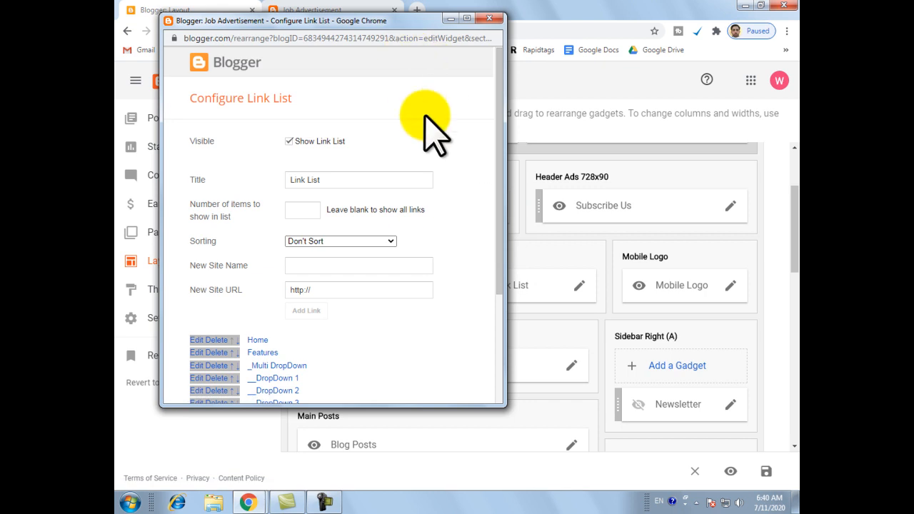
click(466, 18)
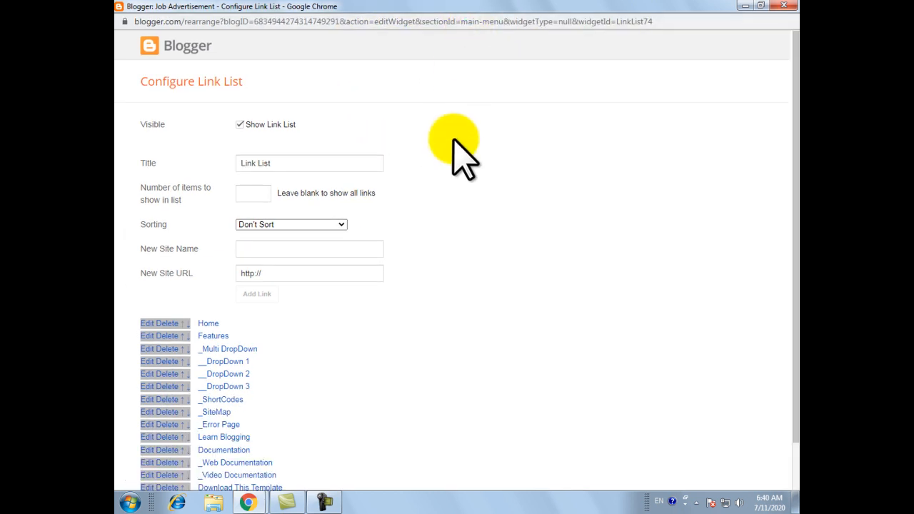
drag(141, 84, 251, 84)
click(254, 84)
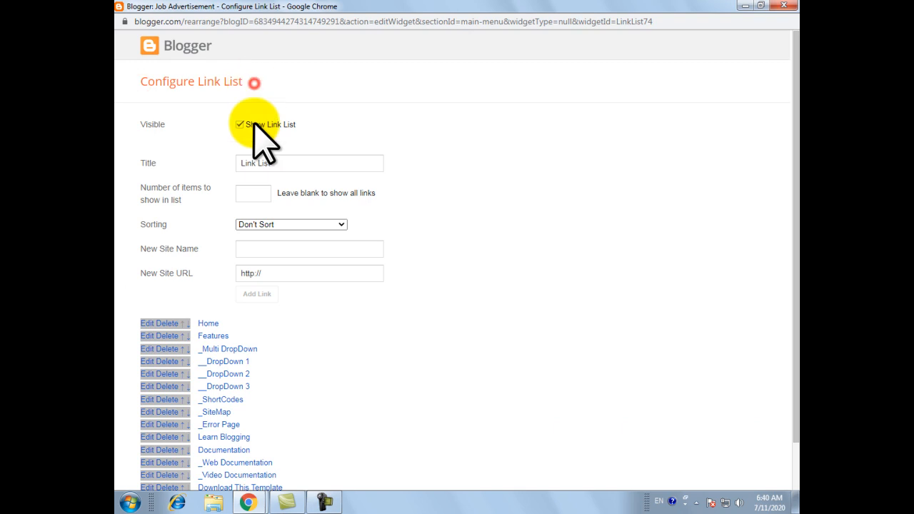
Delete the links from _SiteMap through Download This Template from the main menu's link list.
scroll(260, 200, down, 1)
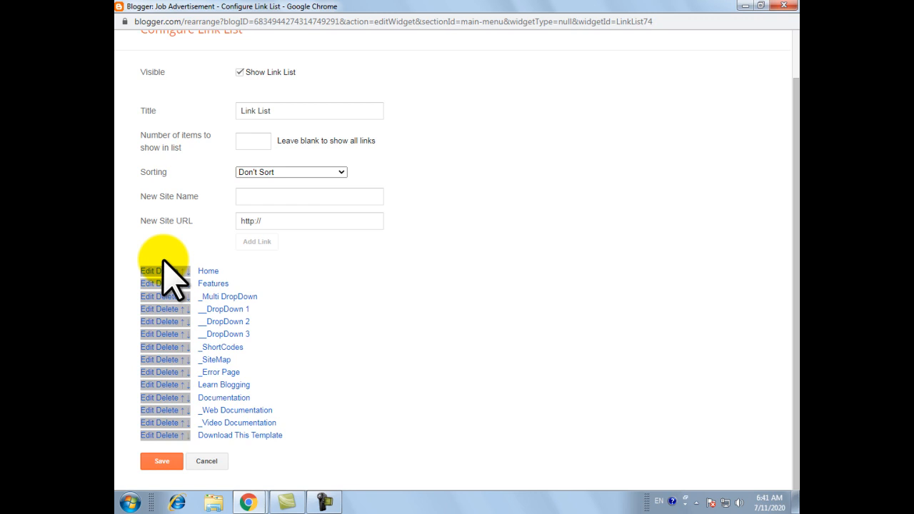
click(167, 433)
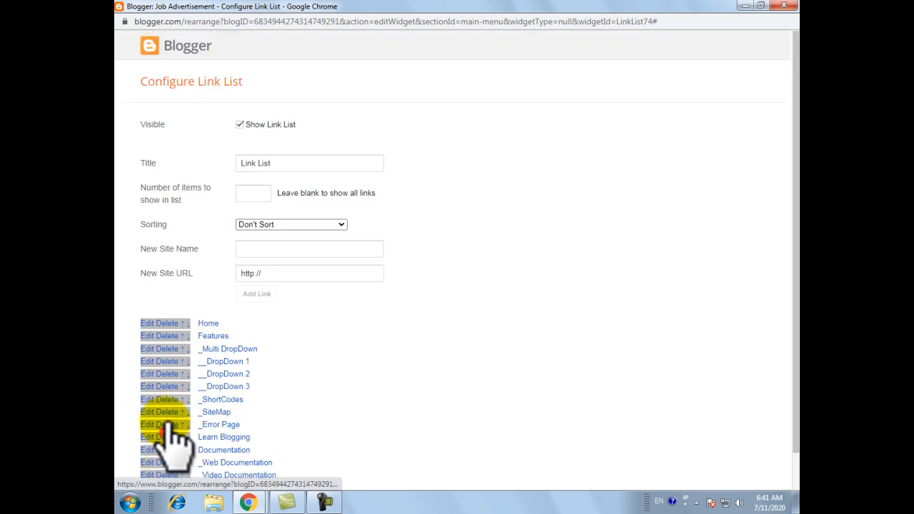
scroll(172, 429, down, 1)
click(165, 433)
scroll(171, 437, down, 1)
click(165, 434)
click(164, 448)
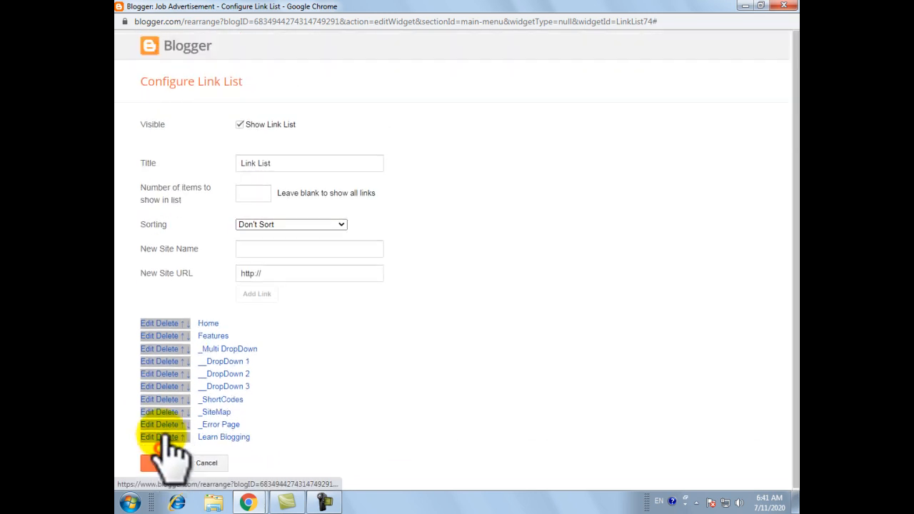
click(164, 436)
click(167, 425)
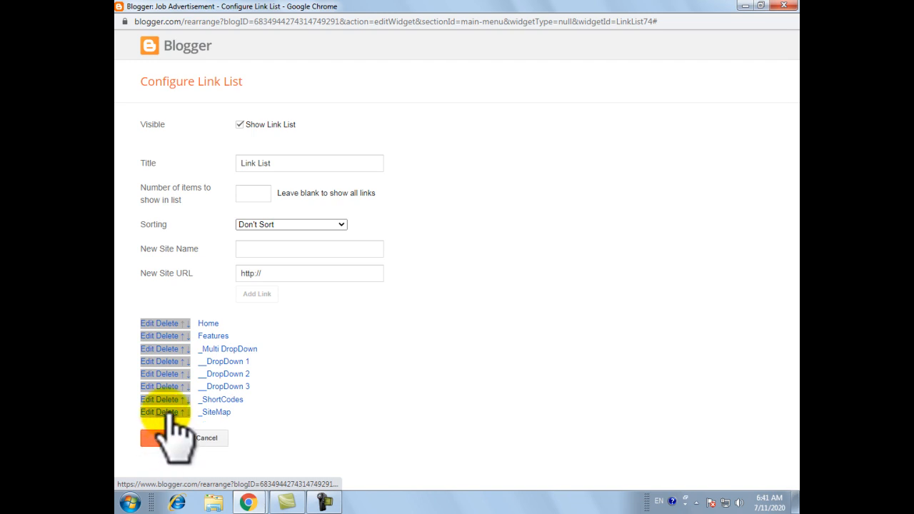
click(165, 412)
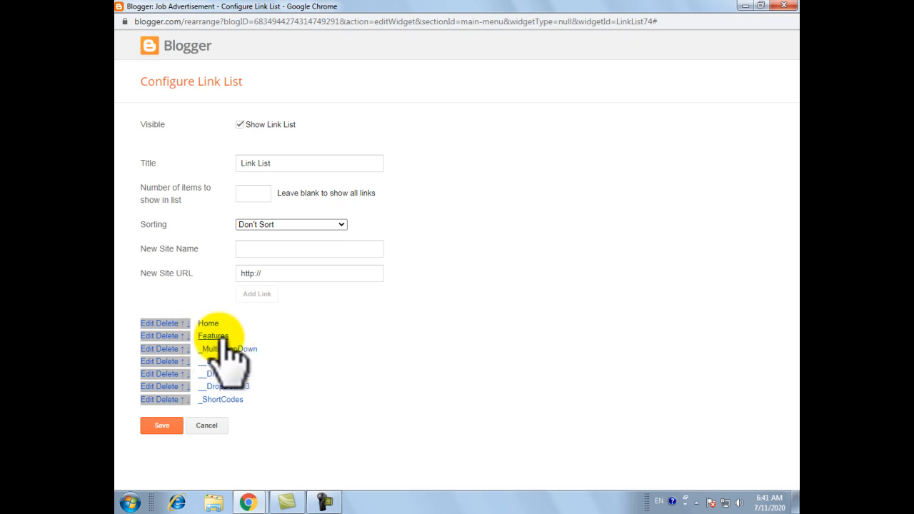
Change the name of the Features link to Govt Jobs.
click(147, 336)
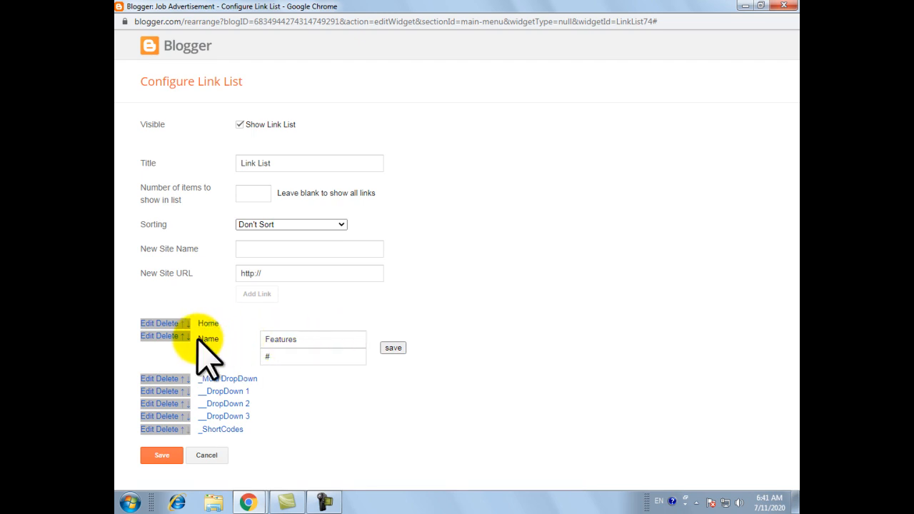
double_click(314, 340)
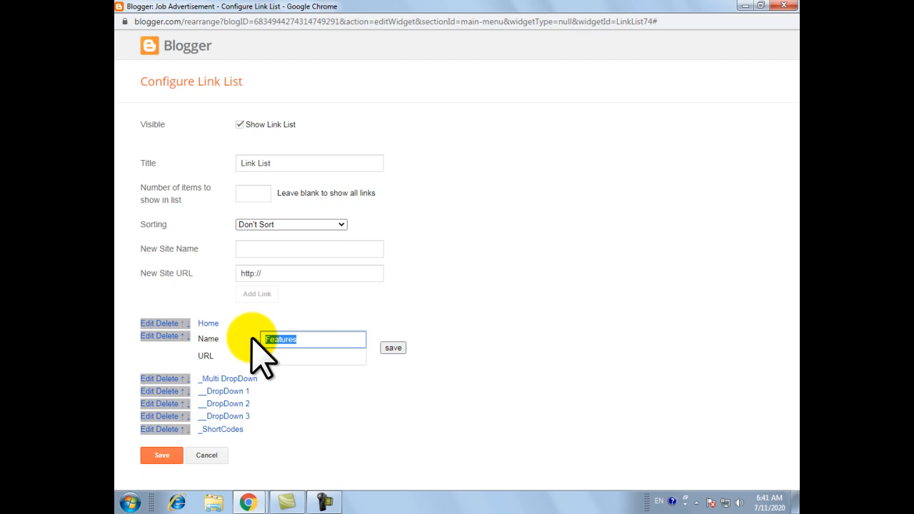
text(Govt Jb)
key(BackSpace)
text(obs)
click(383, 350)
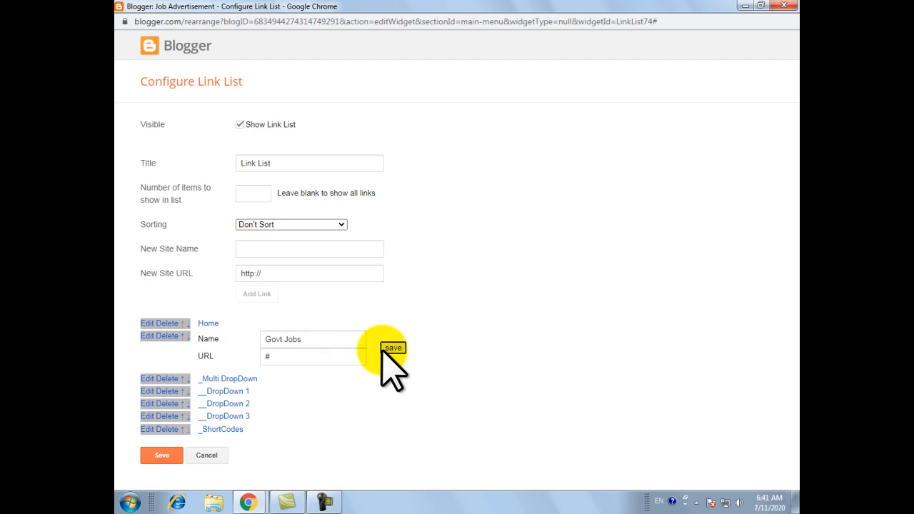
click(290, 355)
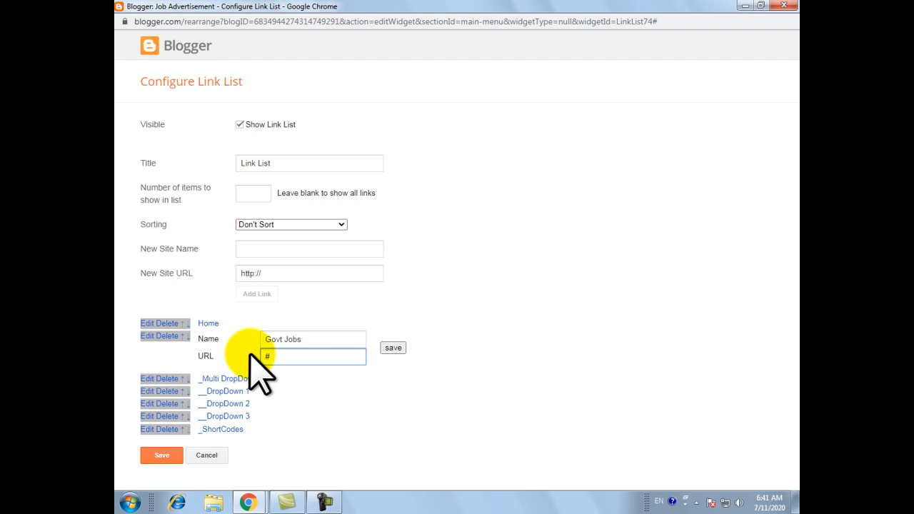
click(245, 502)
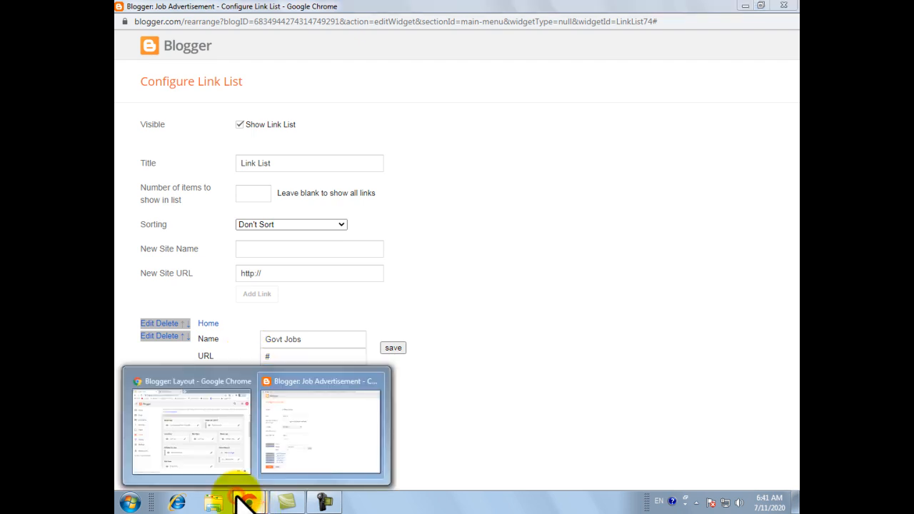
click(305, 422)
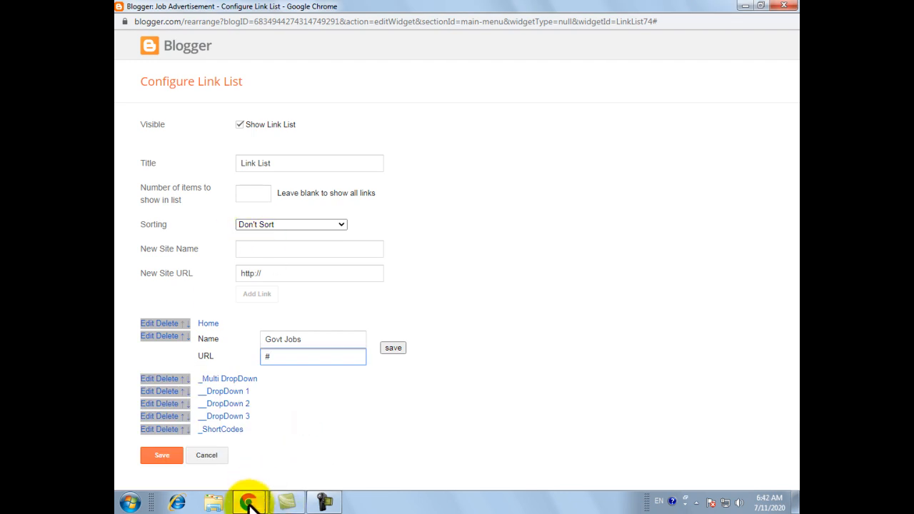
mouse_move(253, 499)
click(221, 465)
click(307, 13)
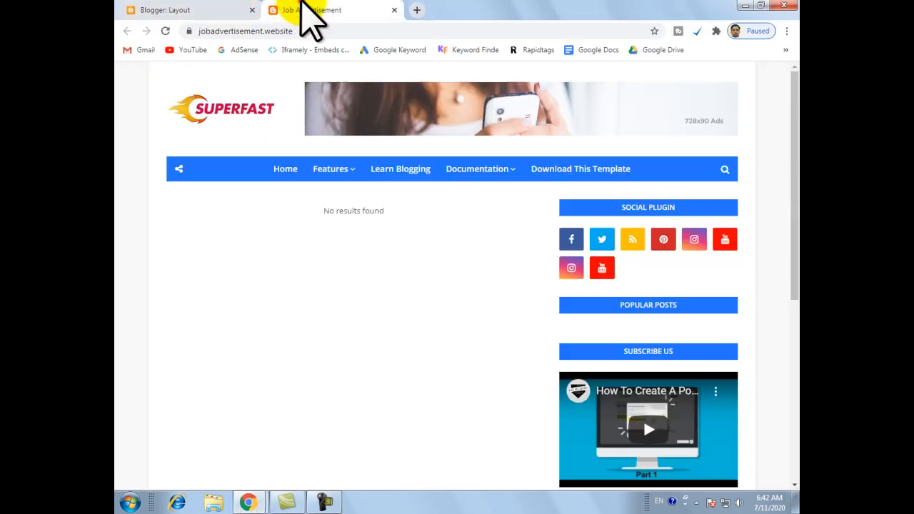
click(336, 31)
key(ctrl+c)
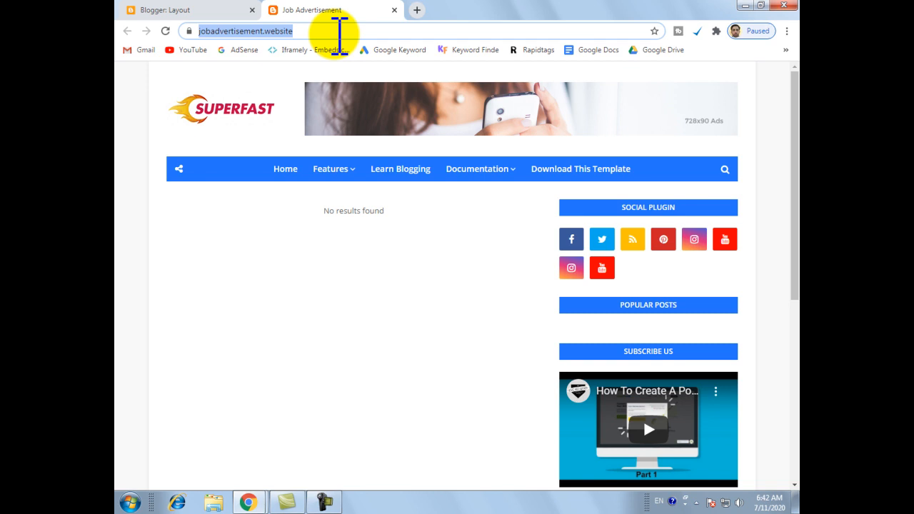
mouse_move(249, 500)
click(308, 440)
drag(280, 355, 246, 358)
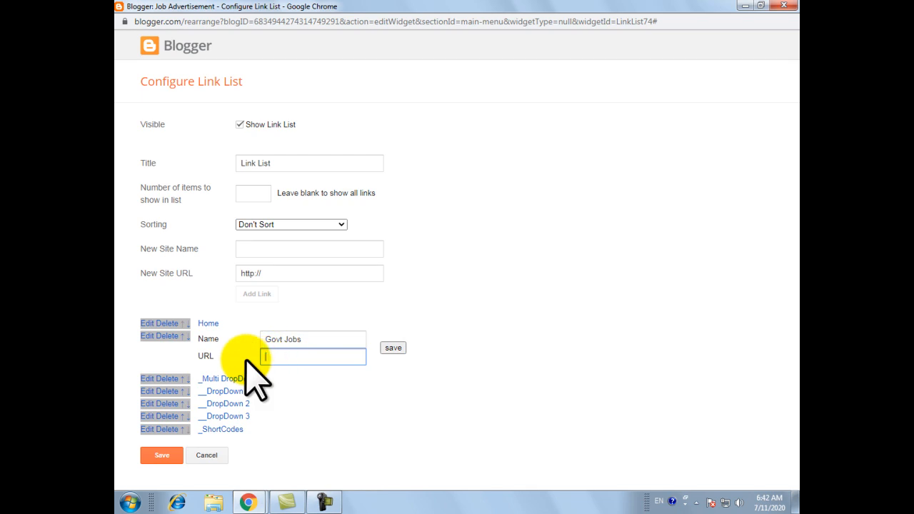
key(ctrl+v)
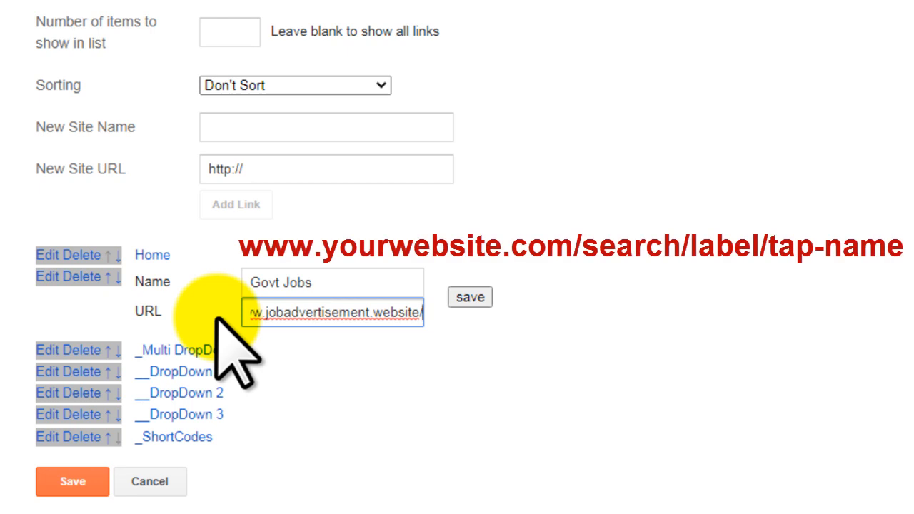
Append search/label/govt-jobs to the Govt Jobs link's URL, review the full address and save the link.
text(search/label/)
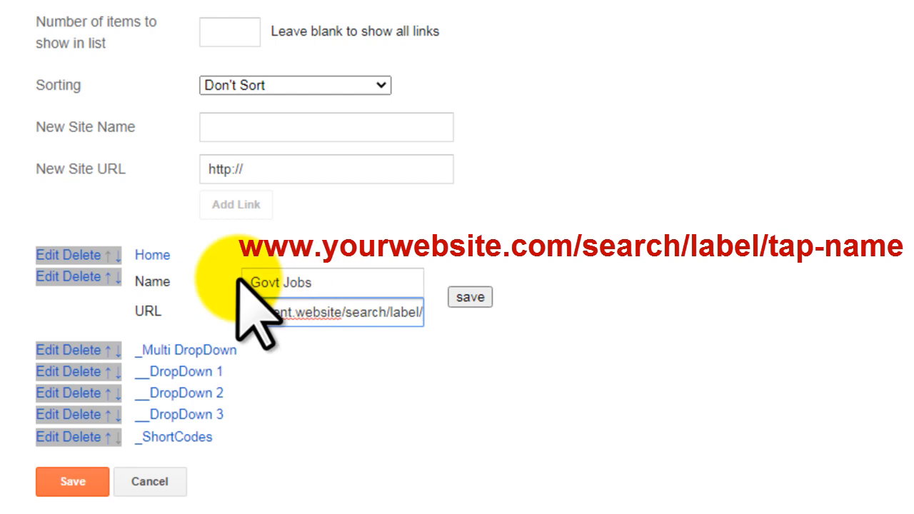
text(govt)
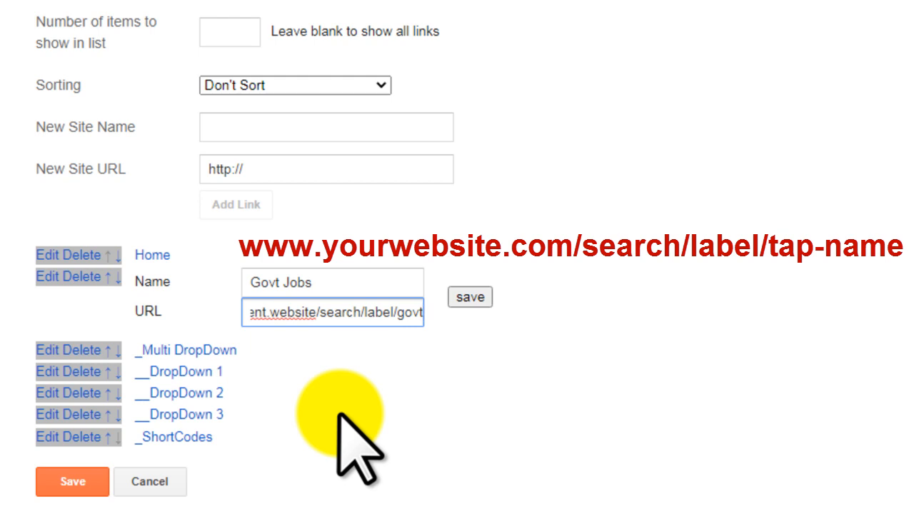
text(-)
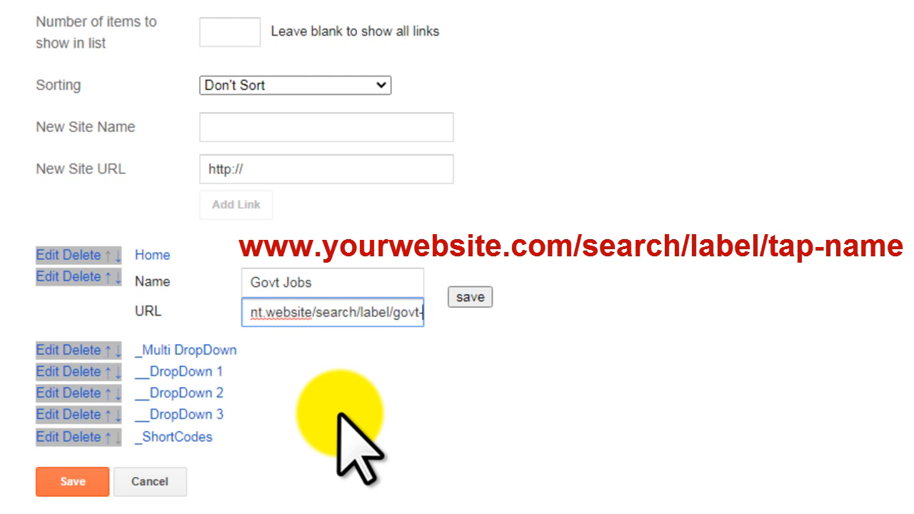
text(jobs)
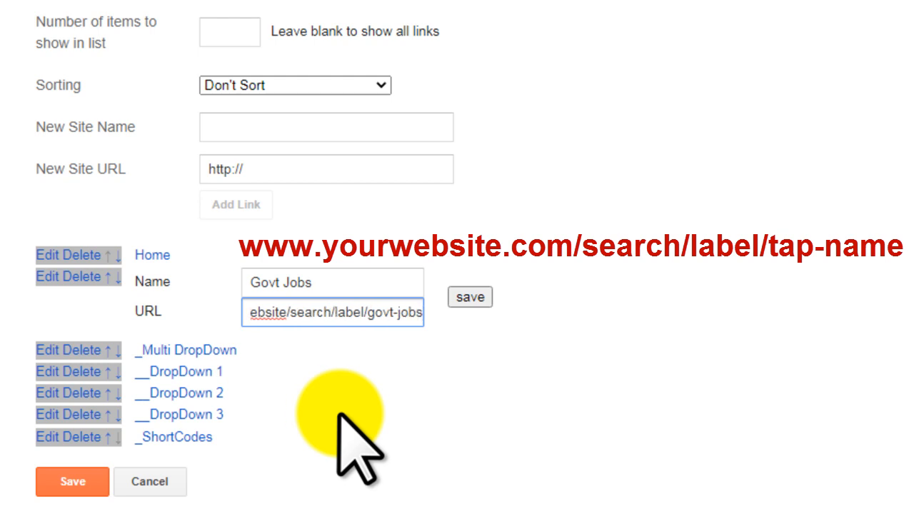
key(Left)
key(Left)
key(Left)
key(Left)
key(Left)
key(Left)
key(Left)
key(Left)
key(Left)
key(Left)
key(Left)
key(Left)
key(Left)
key(Left)
key(Left)
key(Left)
key(Left)
key(Left)
key(Left)
key(Left)
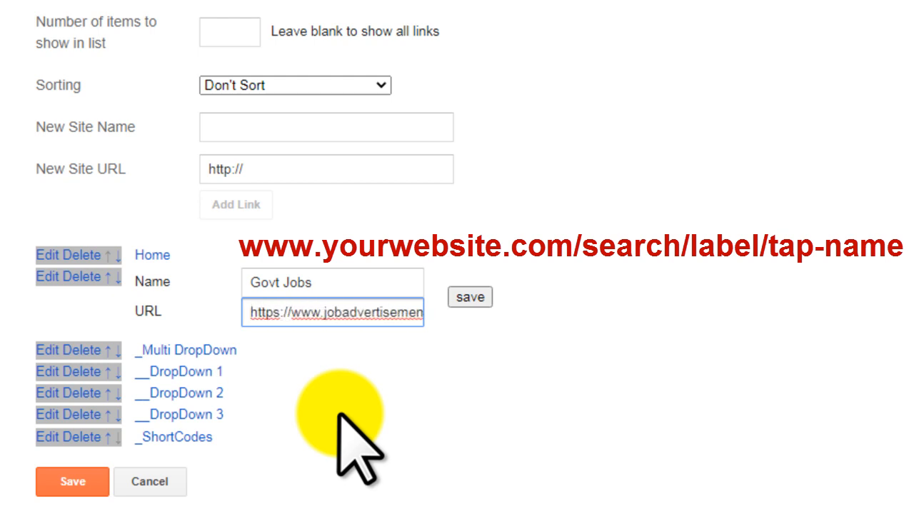
key(Right)
key(Right)
key(Right)
key(Right)
key(Right)
key(Right)
key(Right)
key(Right)
key(Right)
key(Right)
key(Right)
key(Right)
key(Right)
key(Right)
key(Right)
key(Right)
key(Right)
key(Right)
key(Right)
key(Right)
key(Right)
key(Right)
key(Right)
key(Right)
key(Right)
key(Right)
key(Right)
key(Right)
key(Right)
key(Right)
key(Right)
key(Right)
key(Right)
key(Right)
key(Right)
key(Right)
key(Right)
key(Right)
key(Right)
key(Right)
key(Right)
key(Right)
key(Right)
key(Right)
key(Right)
key(Right)
key(Right)
key(Right)
key(Right)
key(Right)
key(Right)
key(Right)
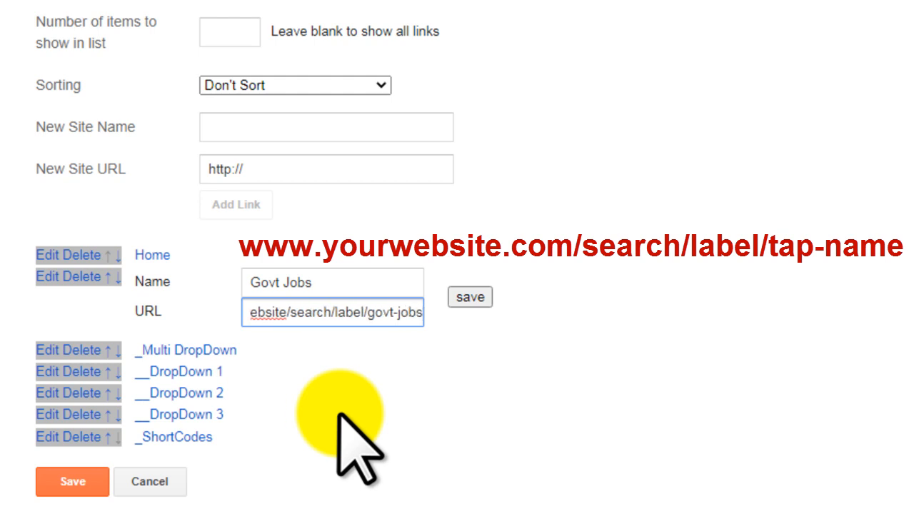
click(459, 299)
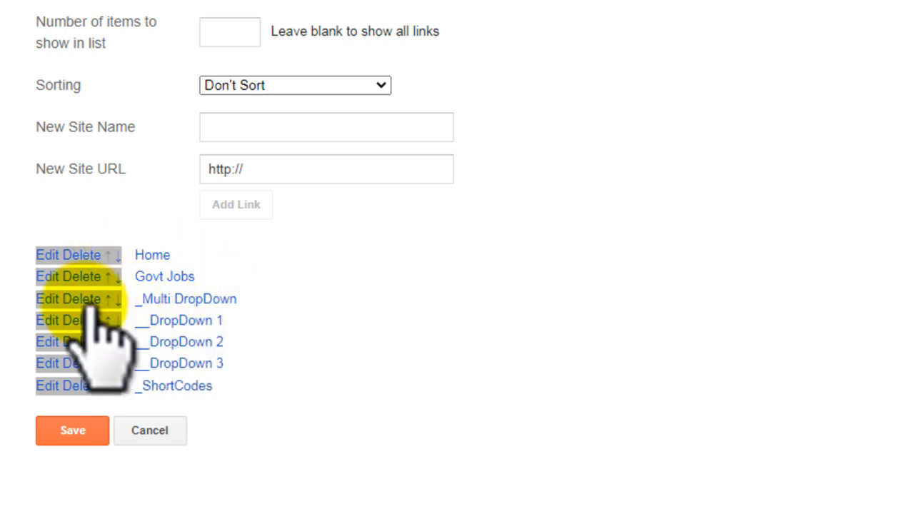
Change the name of the _Multi DropDown link to Private Jobs.
click(49, 299)
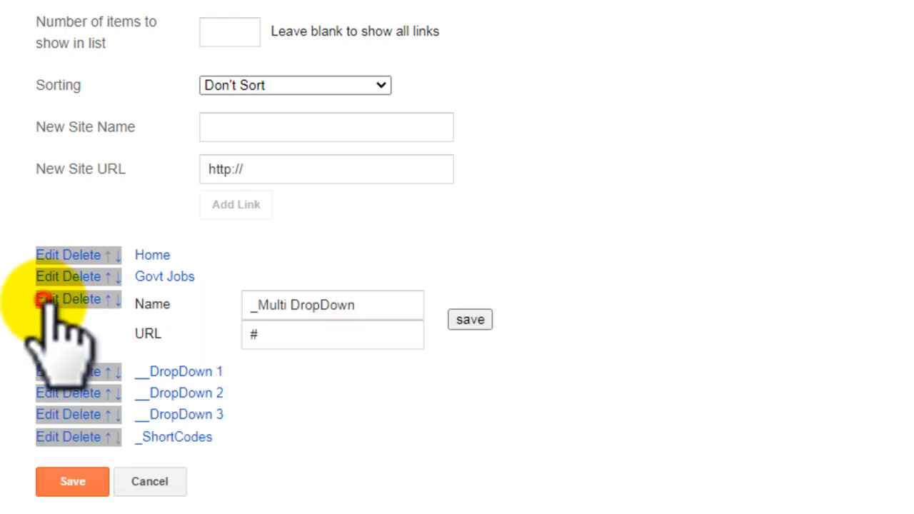
drag(361, 307, 178, 291)
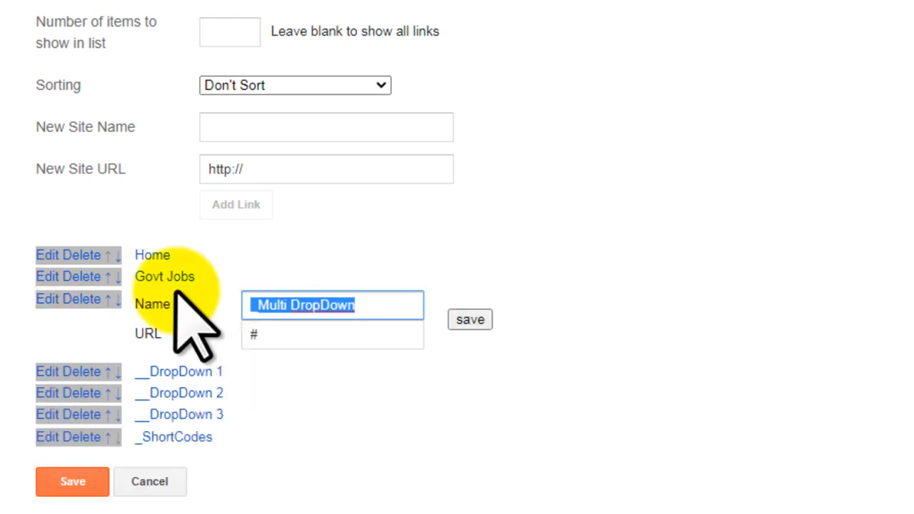
text(p)
key(BackSpace)
text(Private JObs)
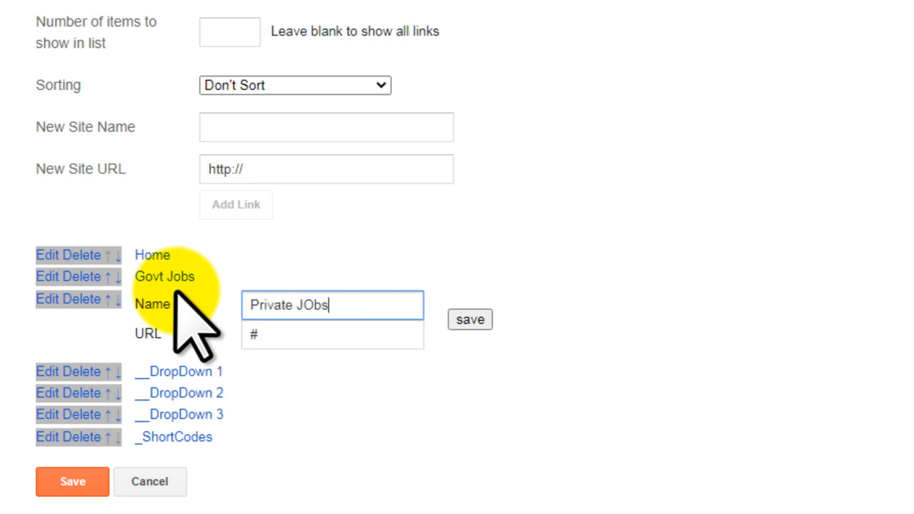
key(BackSpace)
key(BackSpace)
text(obs)
key(Tab)
key(Tab)
key(shift+Tab)
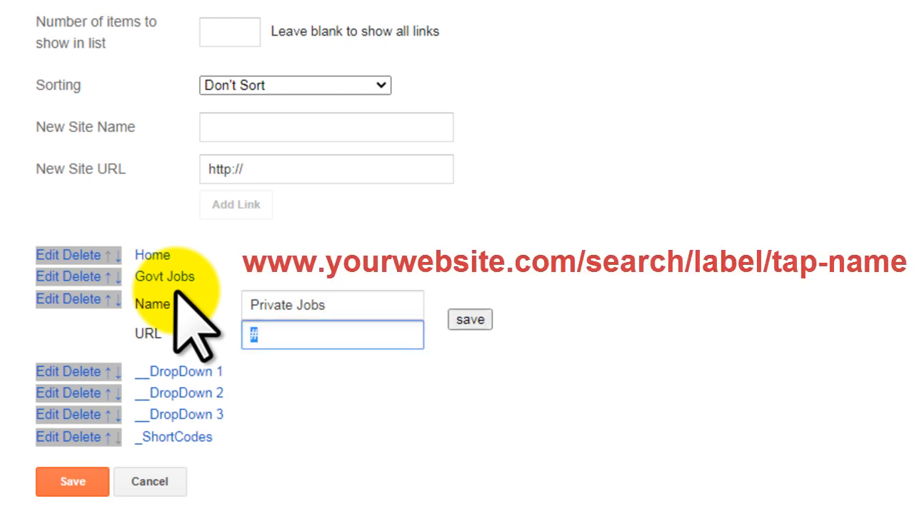
key(BackSpace)
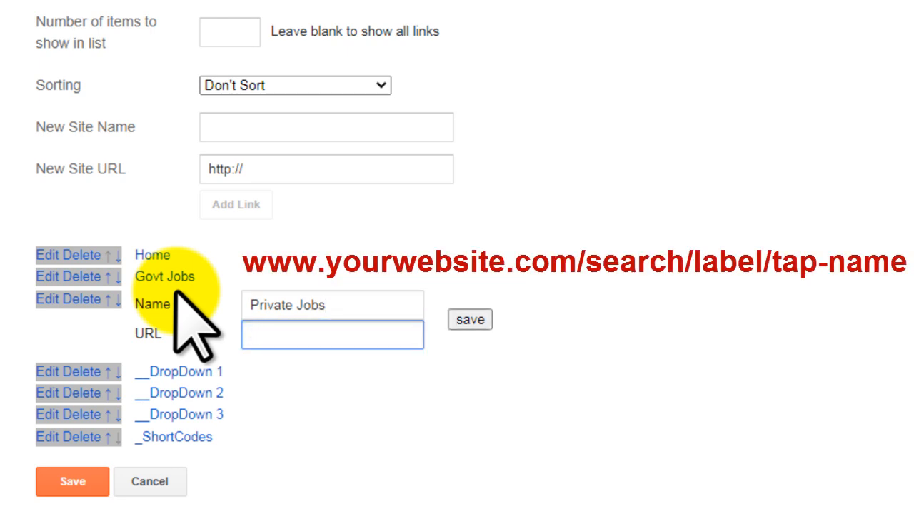
key(ctrl+v)
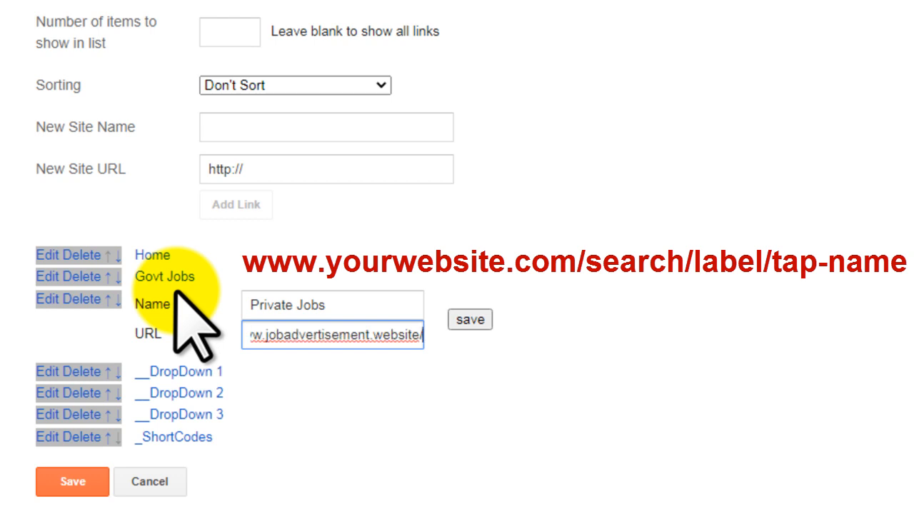
text(search/label/)
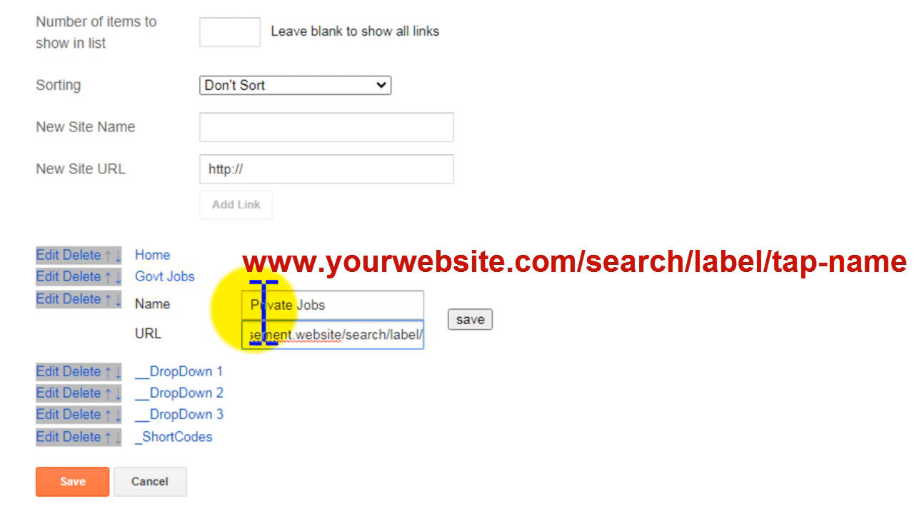
text(private-)
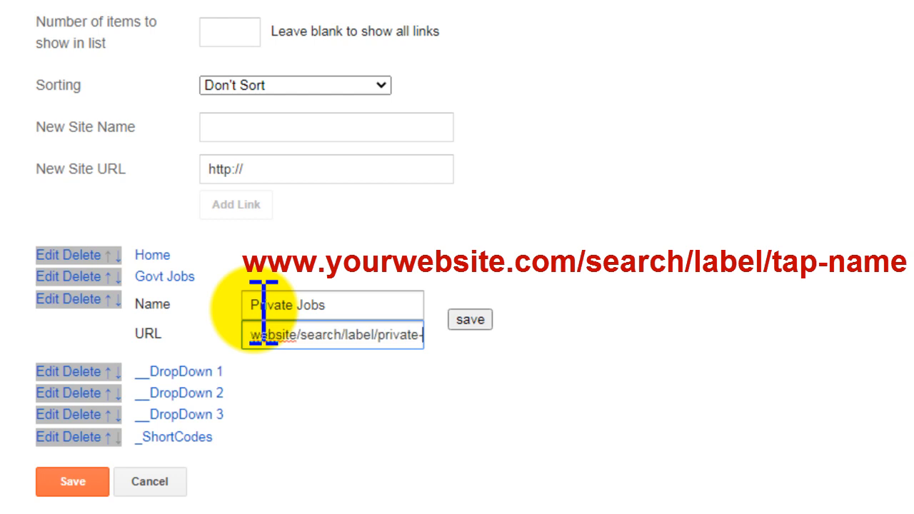
text(jobs)
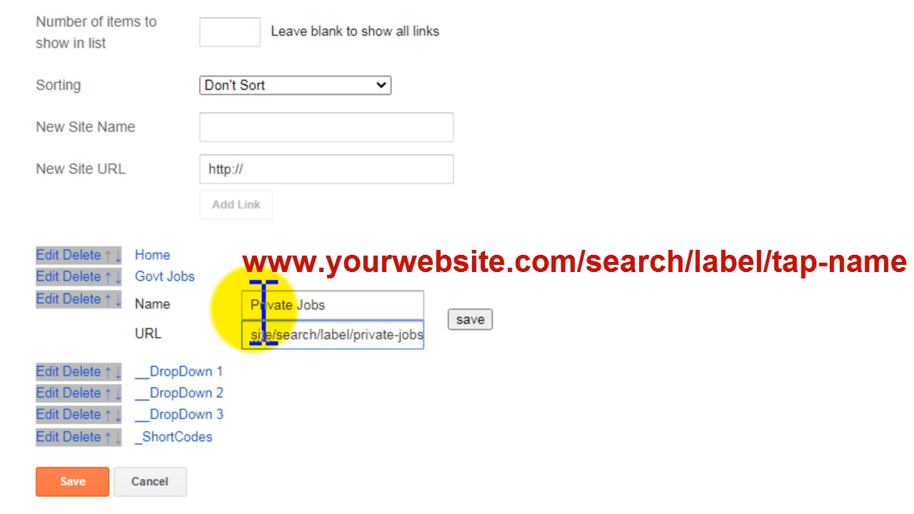
click(470, 320)
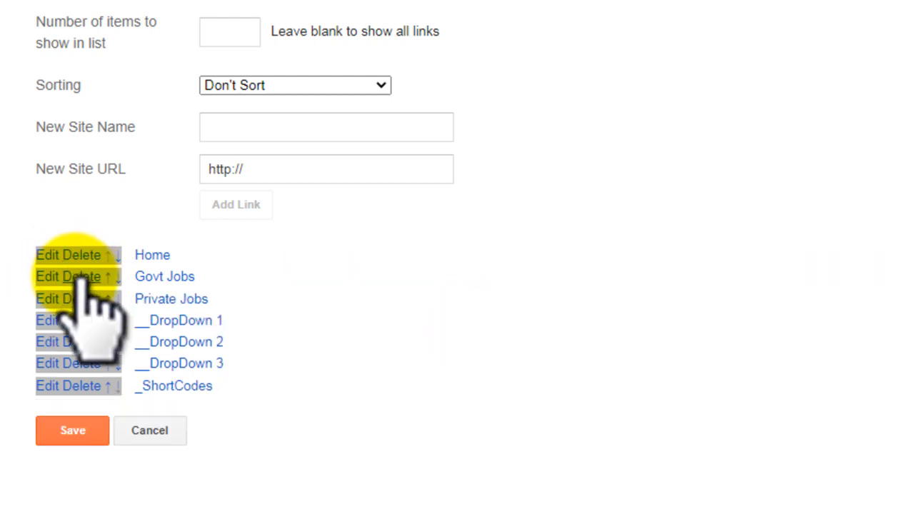
Save the main menu's link list and the blog layout.
click(68, 430)
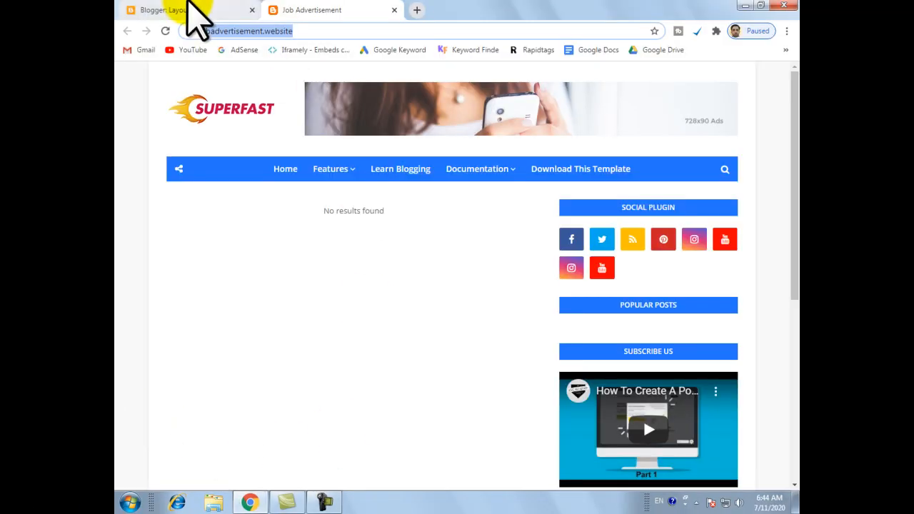
click(187, 9)
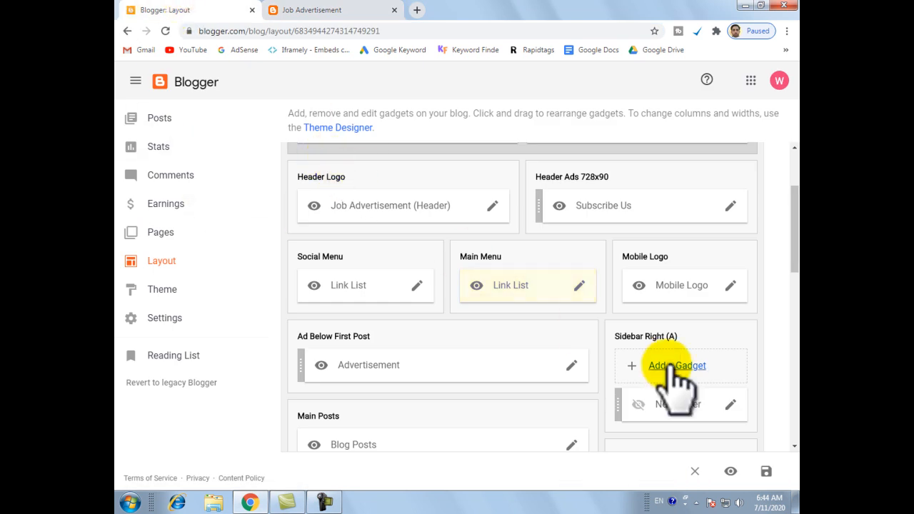
click(767, 472)
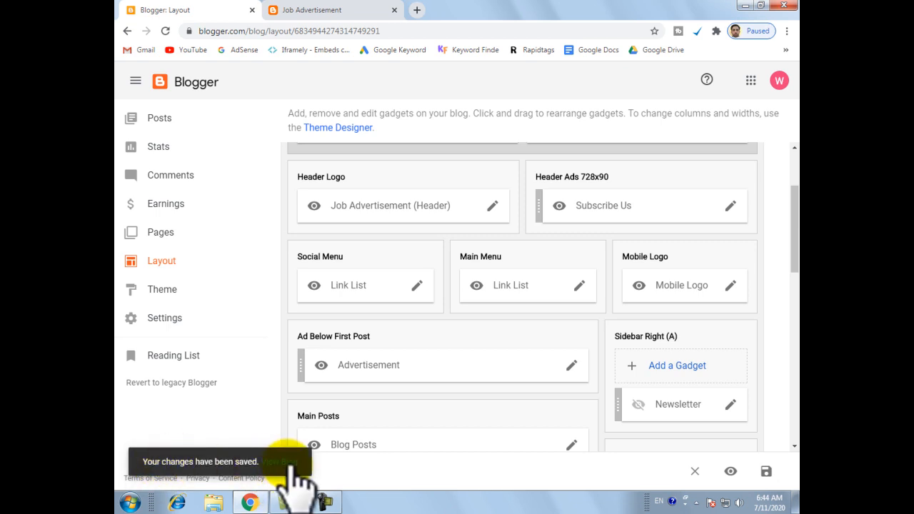
Reload the live site and check the pages opened by the Govt Jobs and Private Jobs menu links.
click(275, 11)
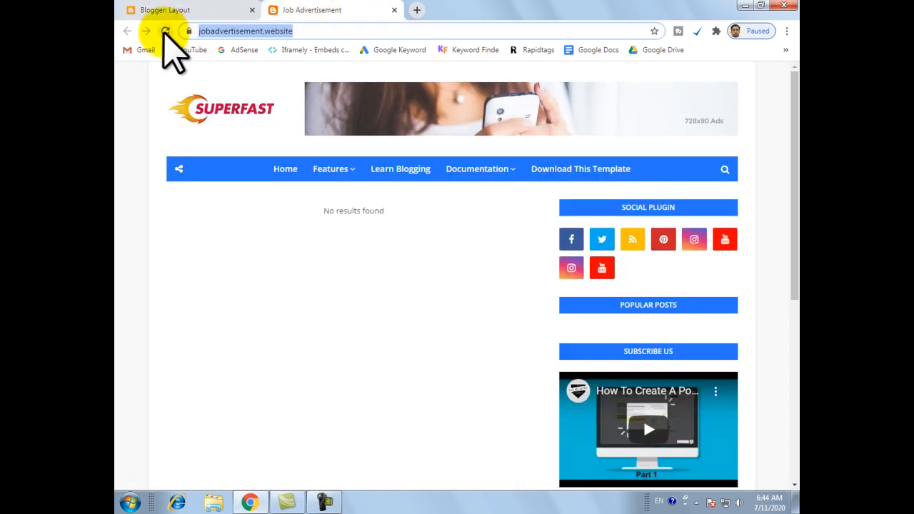
mouse_move(331, 175)
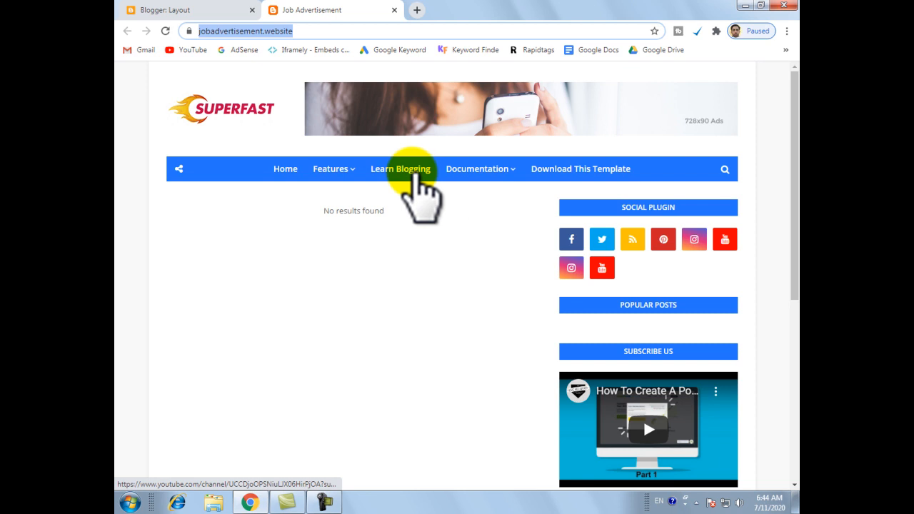
click(164, 31)
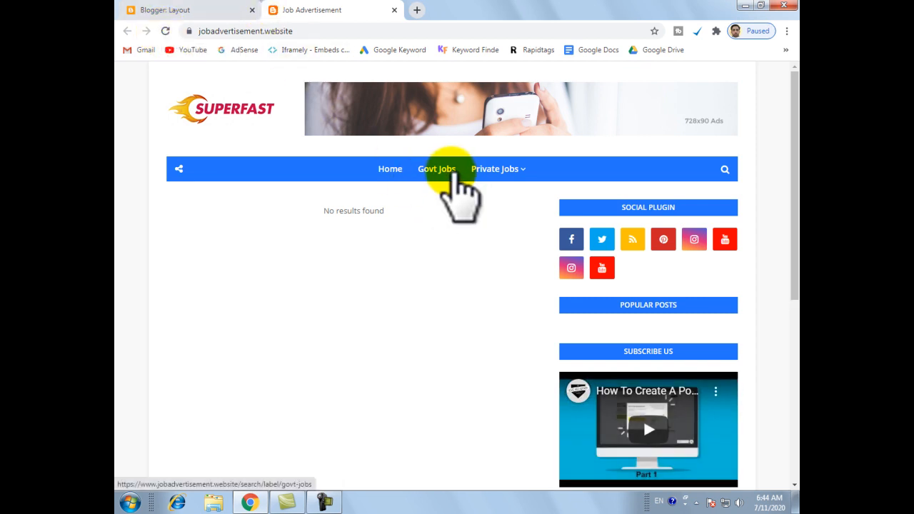
mouse_move(492, 171)
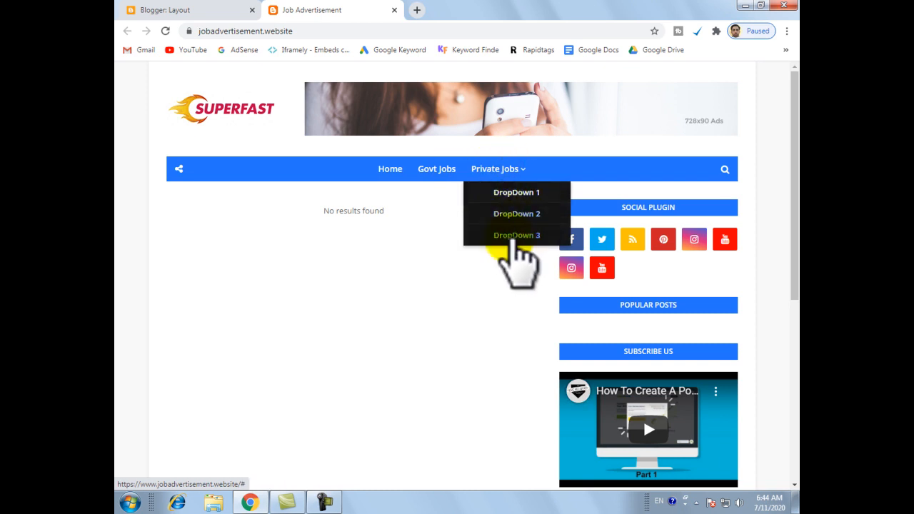
click(436, 169)
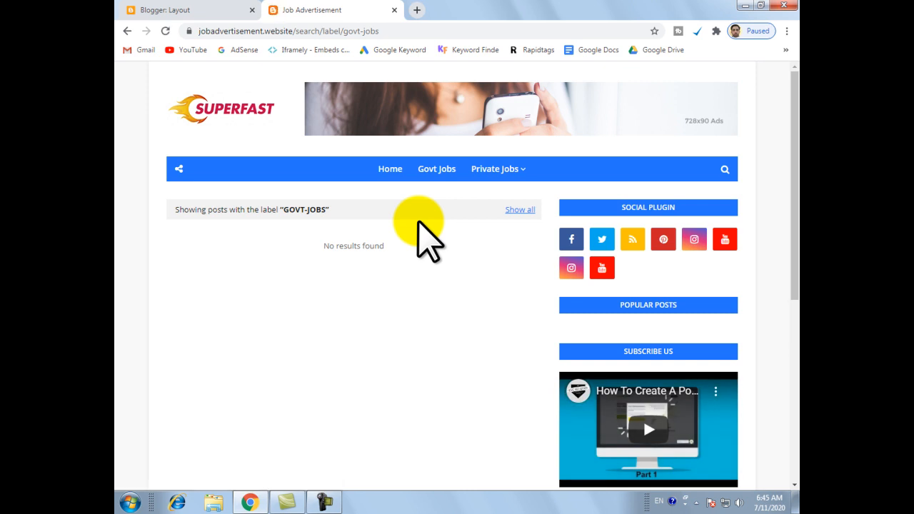
click(493, 170)
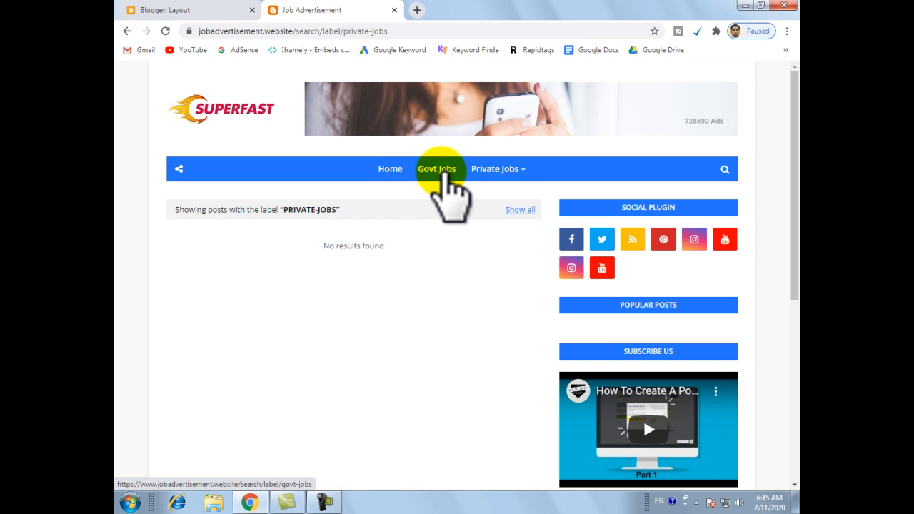
Reopen the main menu's link list in the layout and delete the _ShortCodes, __DropDown 3, __DropDown 2 and __DropDown 1 links.
click(210, 9)
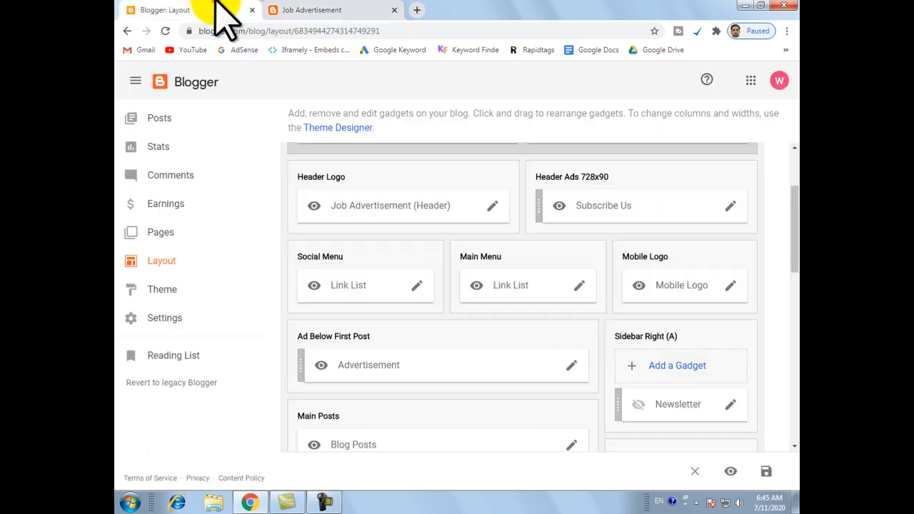
click(579, 285)
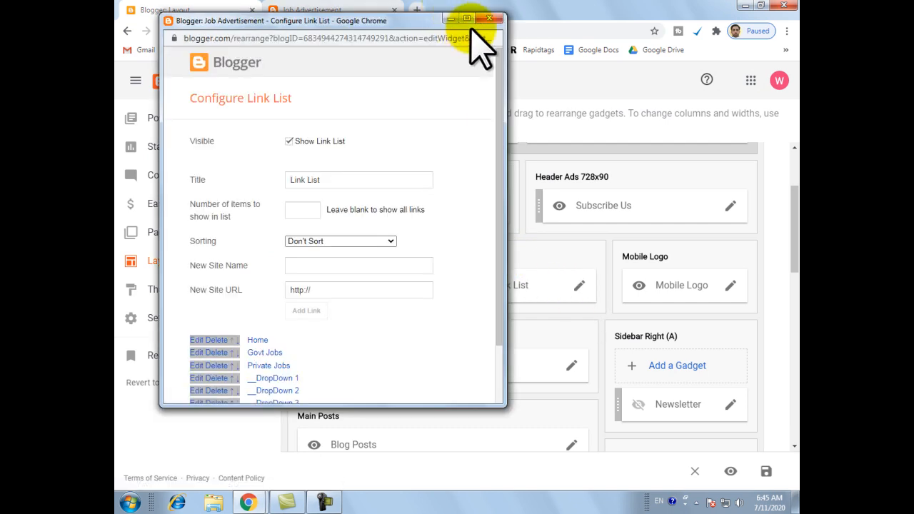
click(467, 17)
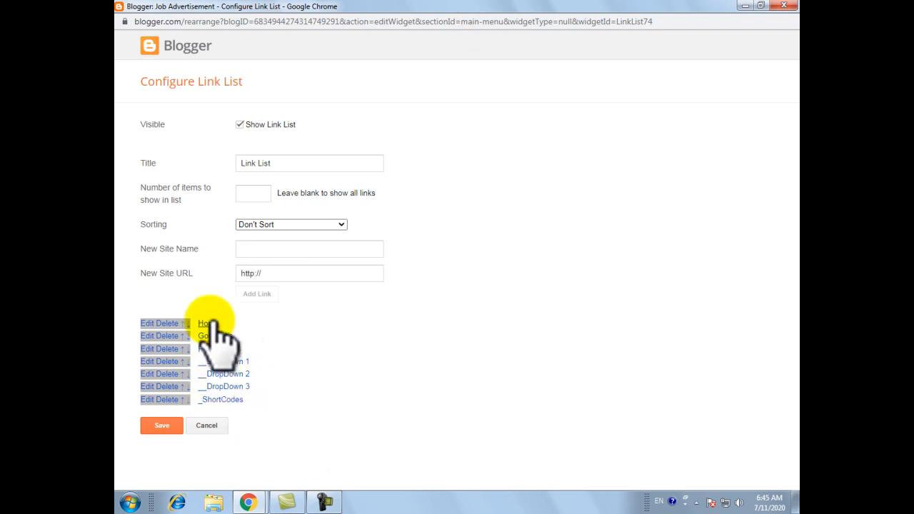
click(175, 399)
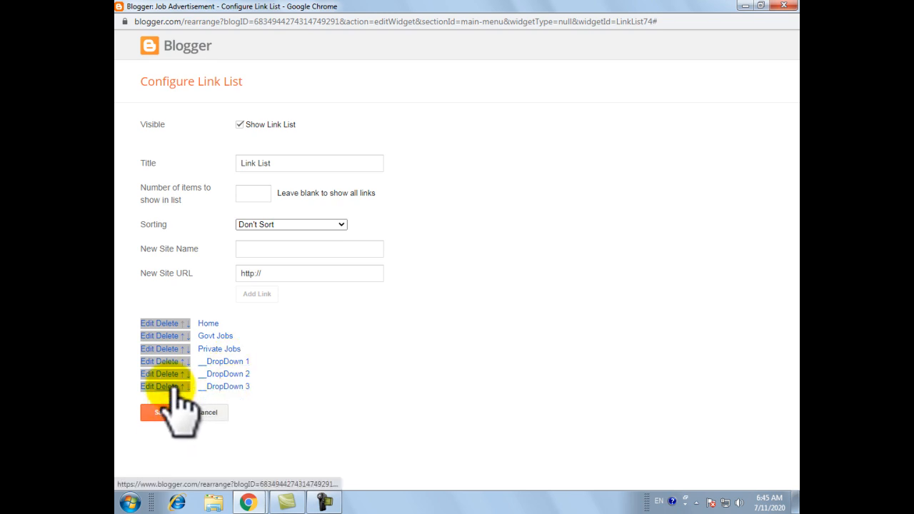
click(173, 386)
click(173, 373)
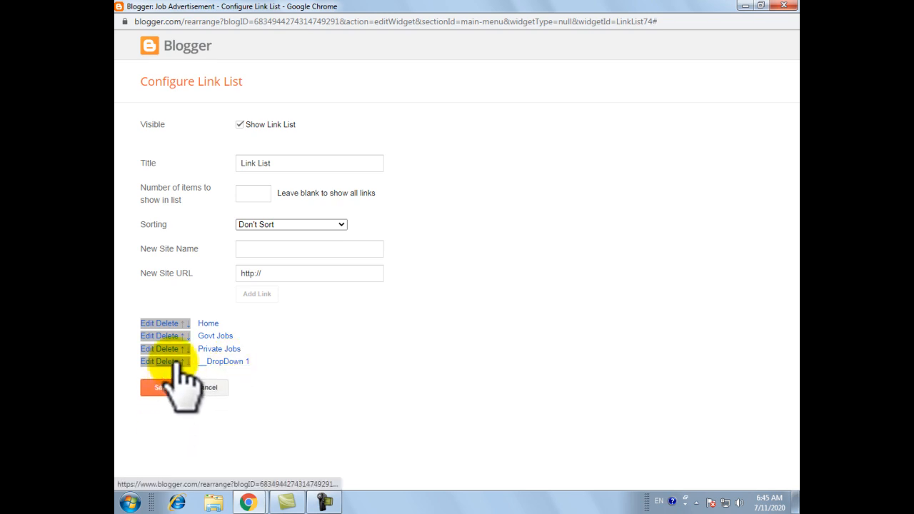
click(173, 362)
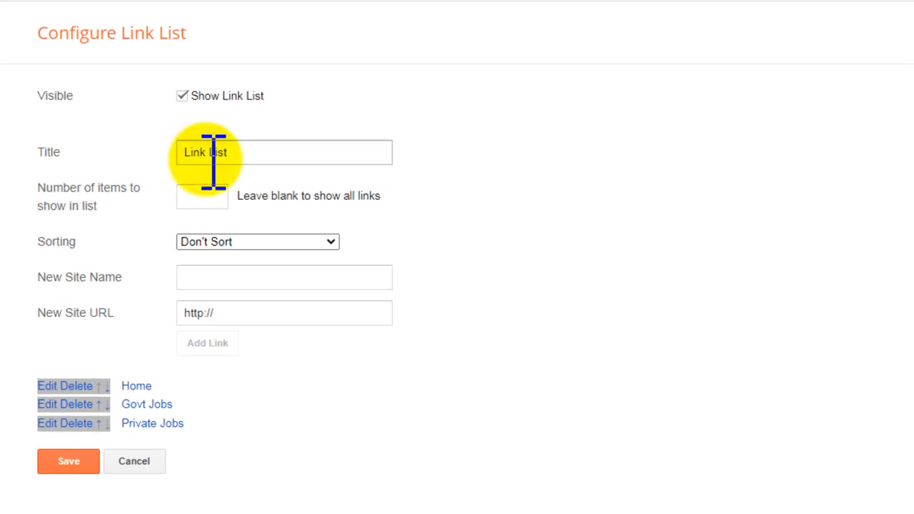
Enter Jobs in Punjab as the name of a new link in the list.
drag(24, 276, 116, 275)
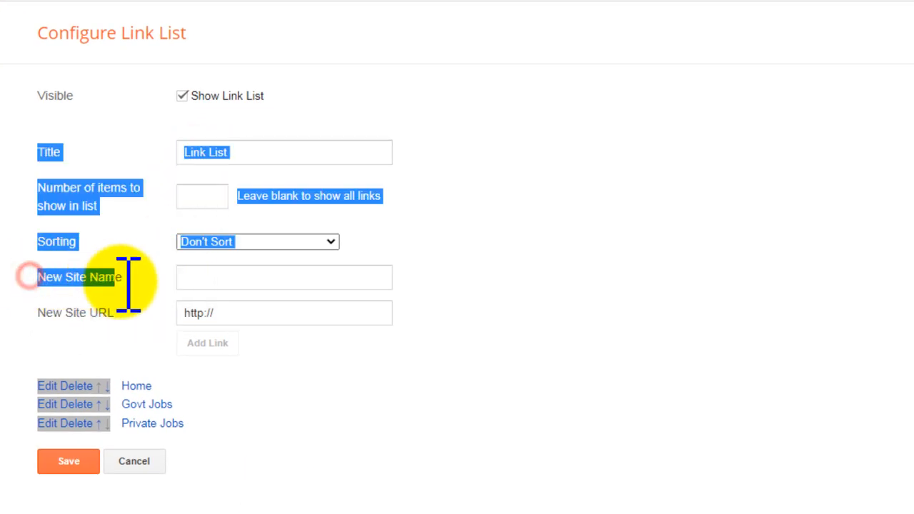
click(136, 275)
click(188, 276)
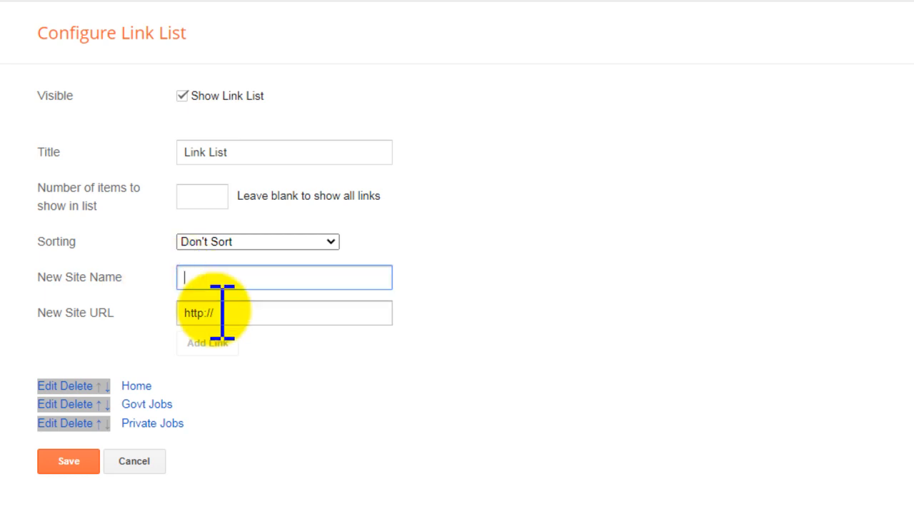
text(J)
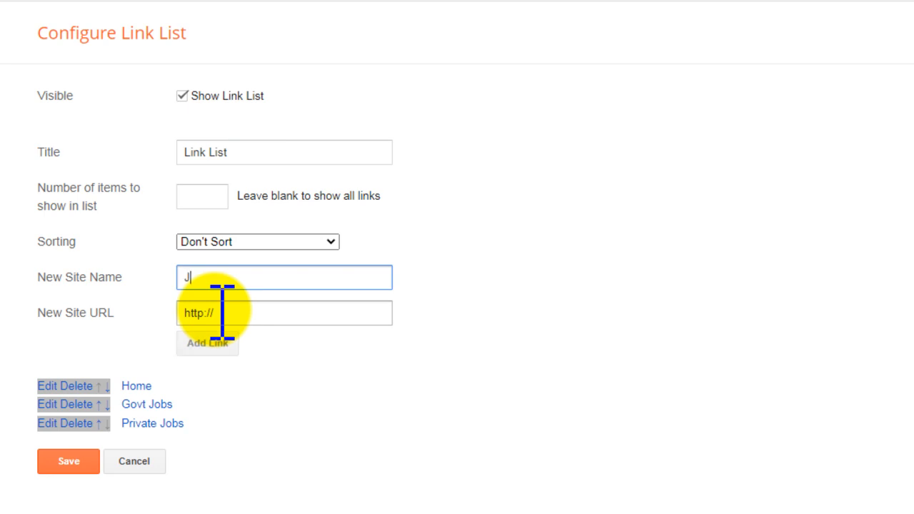
text(obs in Punjab)
key(Tab)
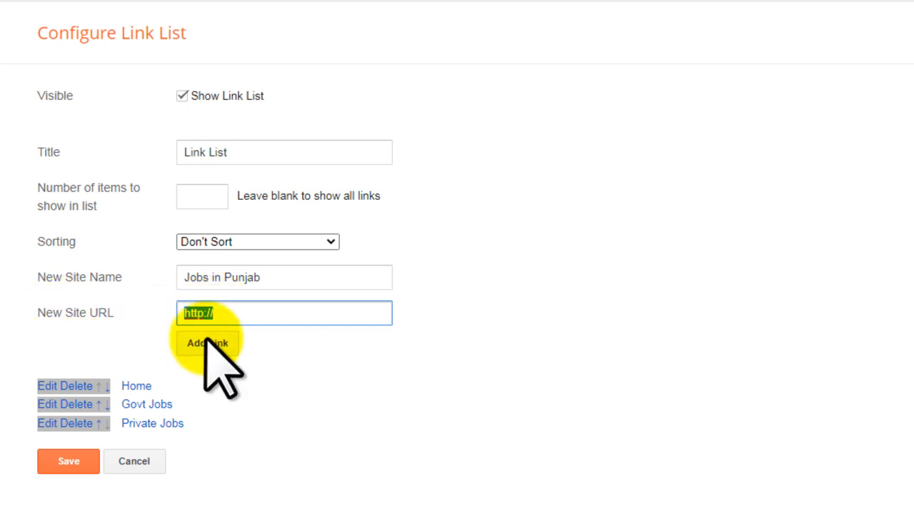
text(https://www.jobadvertisement.website/)
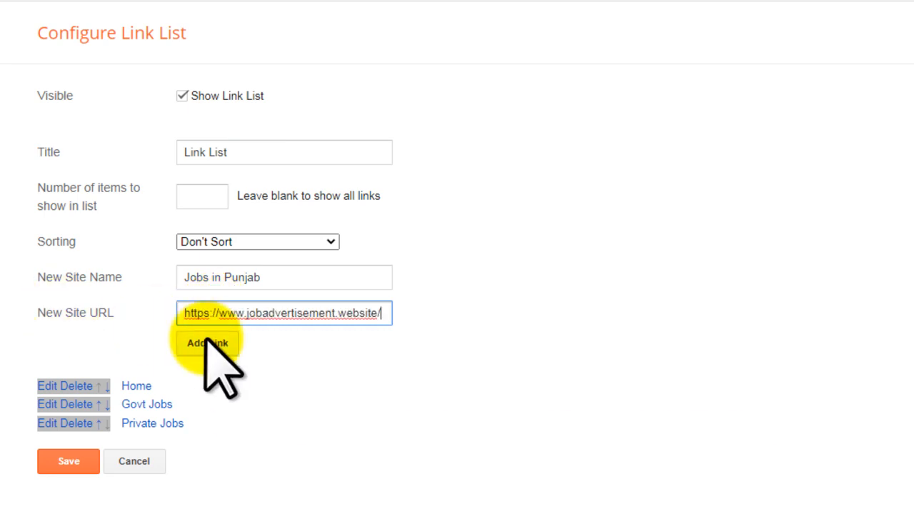
text(search/label/)
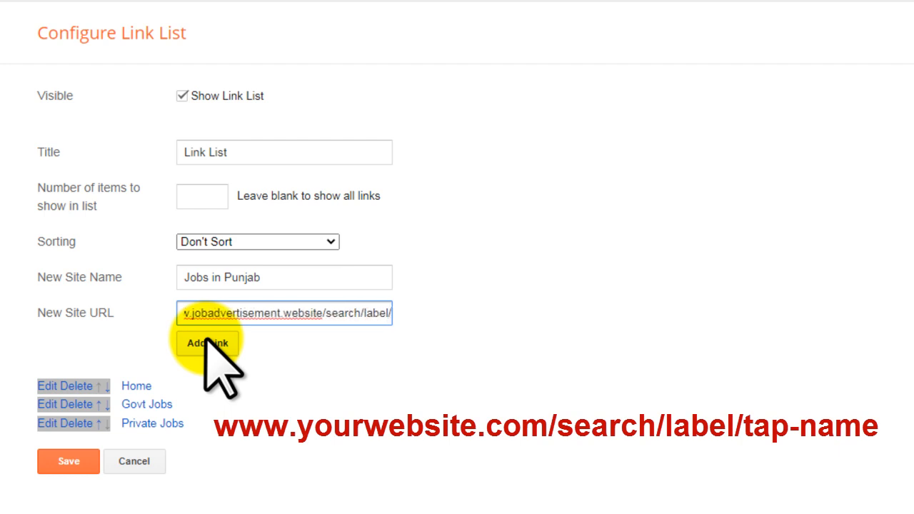
text(jobs)
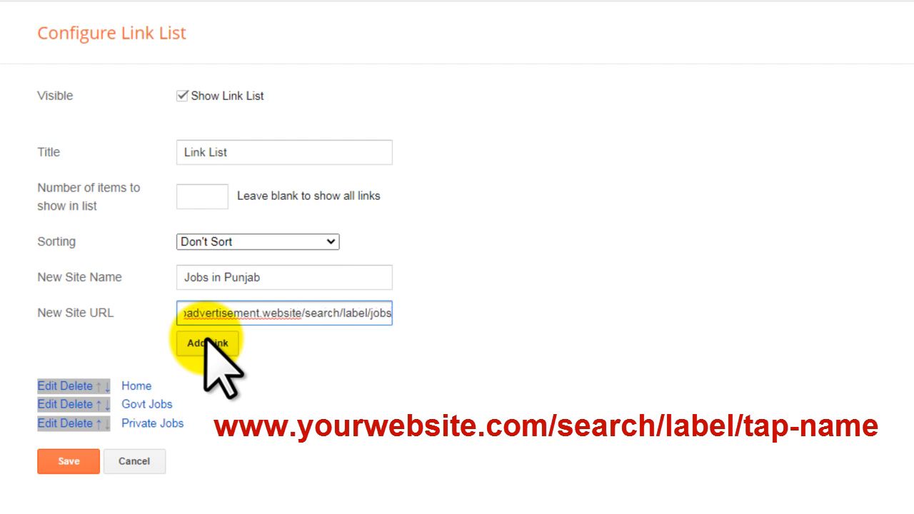
text(-in-punjab)
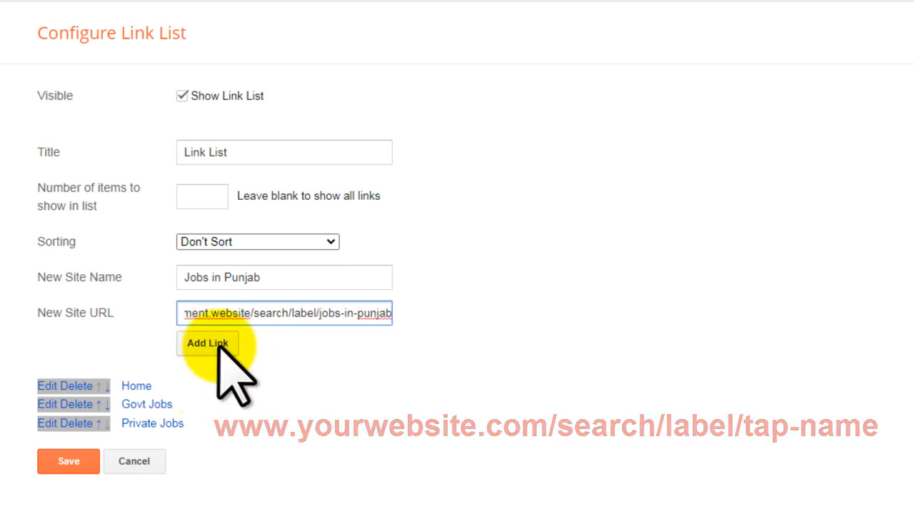
click(208, 343)
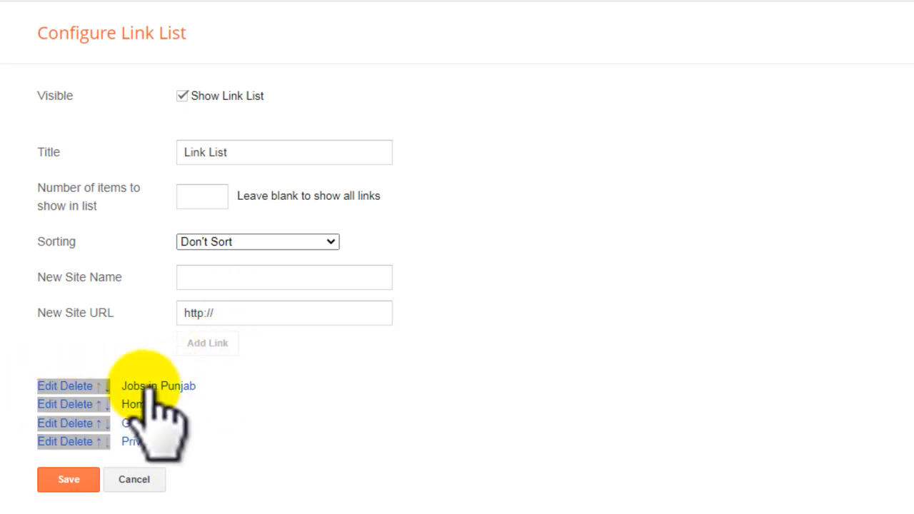
click(72, 479)
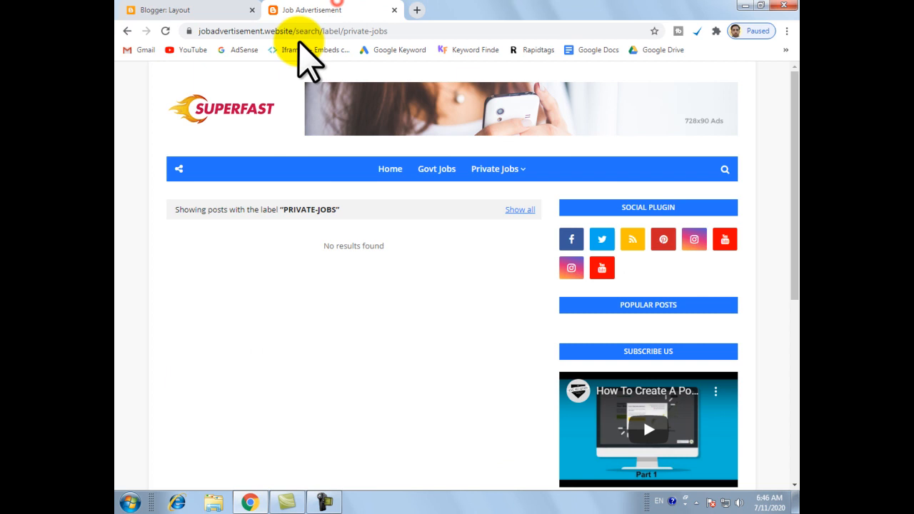
Reload the live site and check the page opened by the Jobs in Punjab menu link.
click(165, 30)
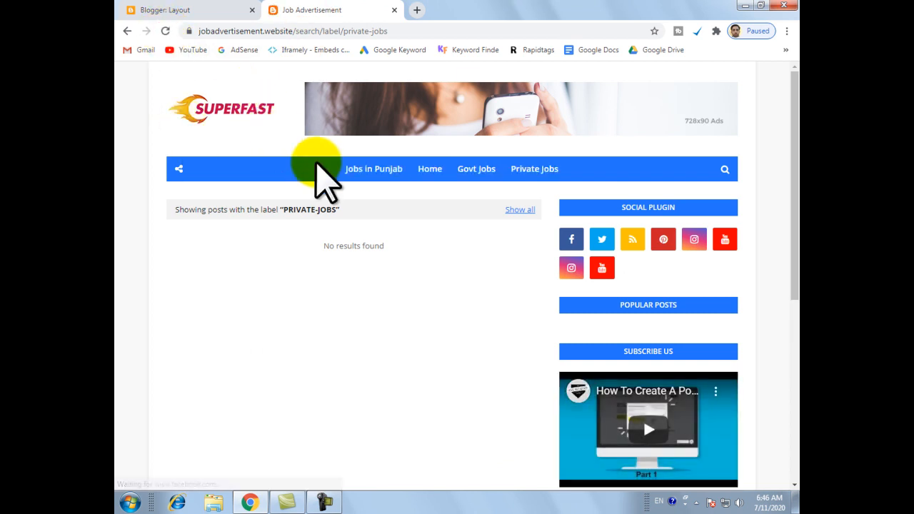
click(382, 171)
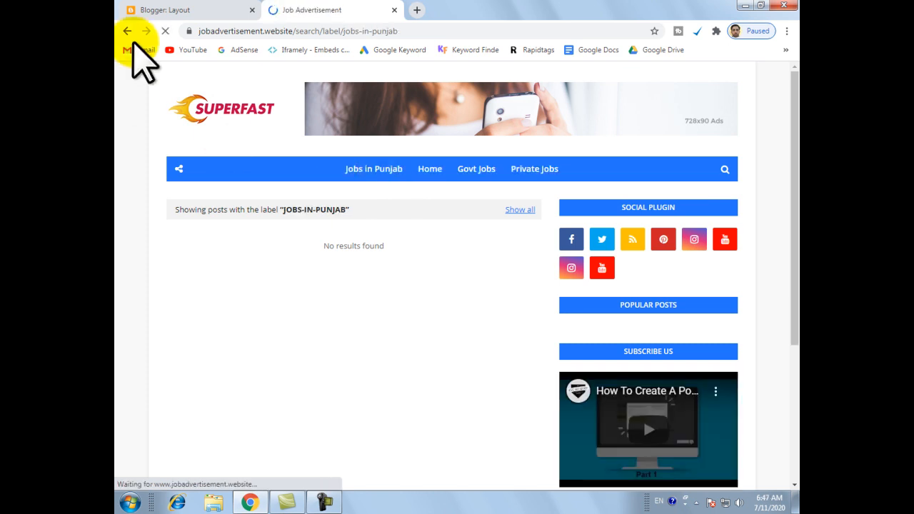
Reopen the main menu's link list in the Blogger layout and move Jobs in Punjab directly below Govt Jobs.
click(167, 9)
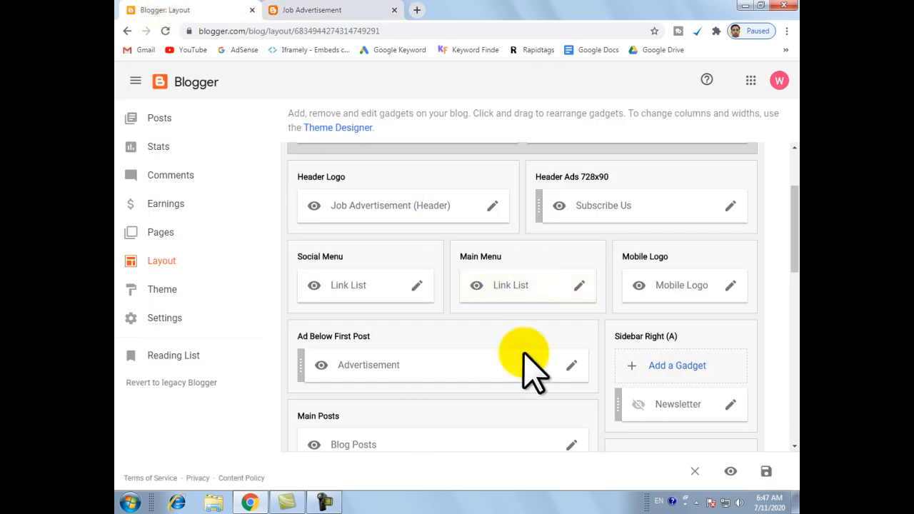
click(579, 285)
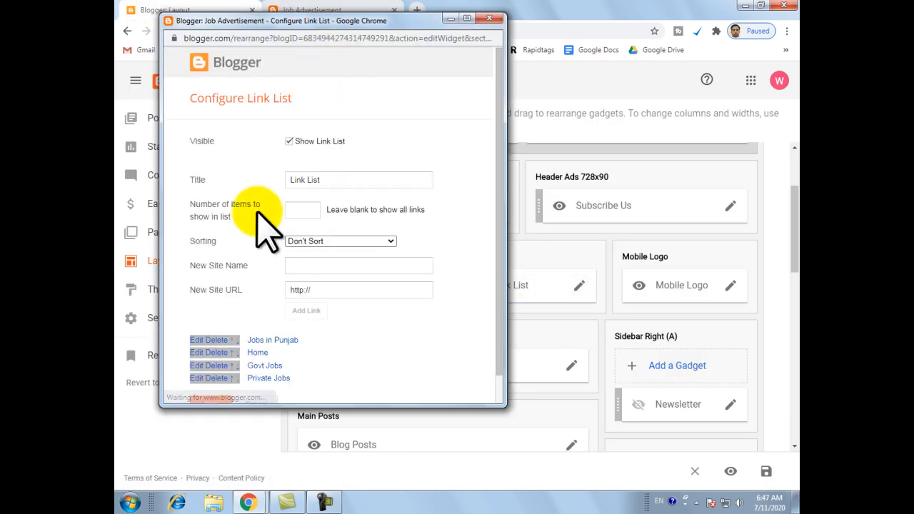
click(467, 17)
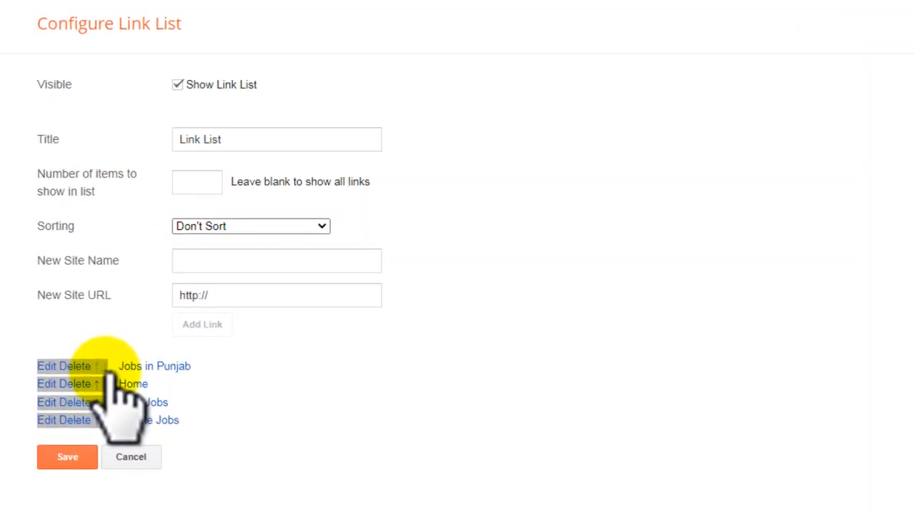
click(105, 369)
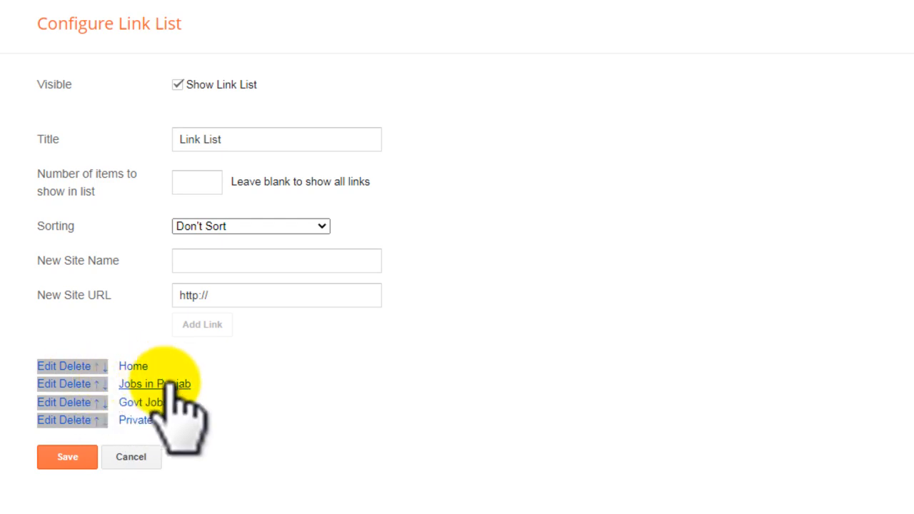
click(105, 384)
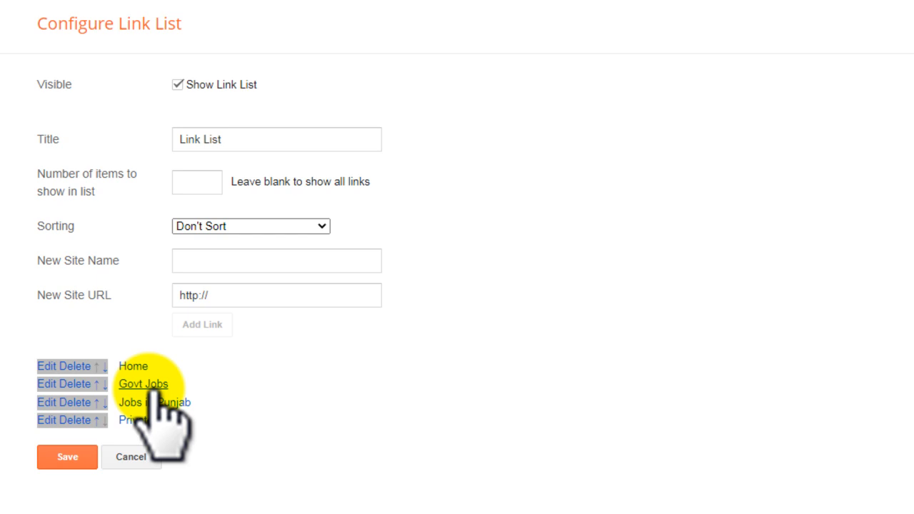
Rename the Jobs in Punjab link as _Jobs in Punjab and save the link list.
click(47, 402)
click(210, 407)
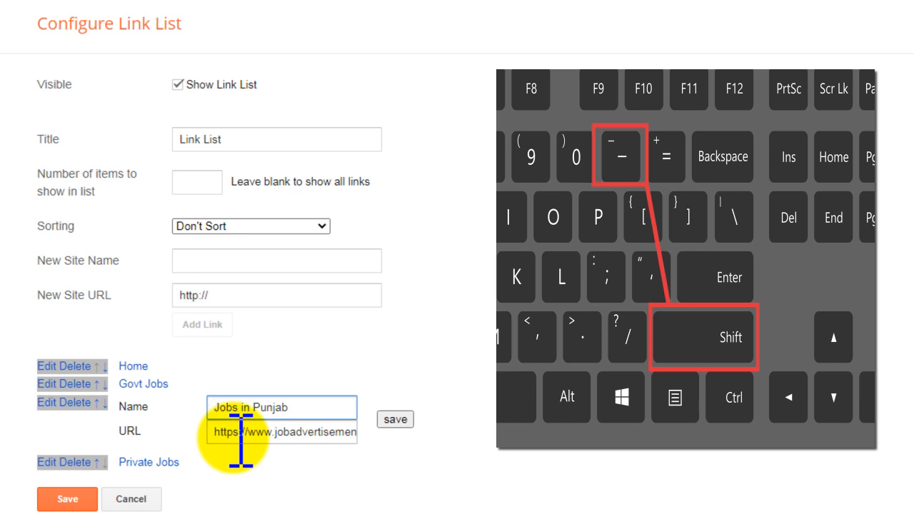
text(_)
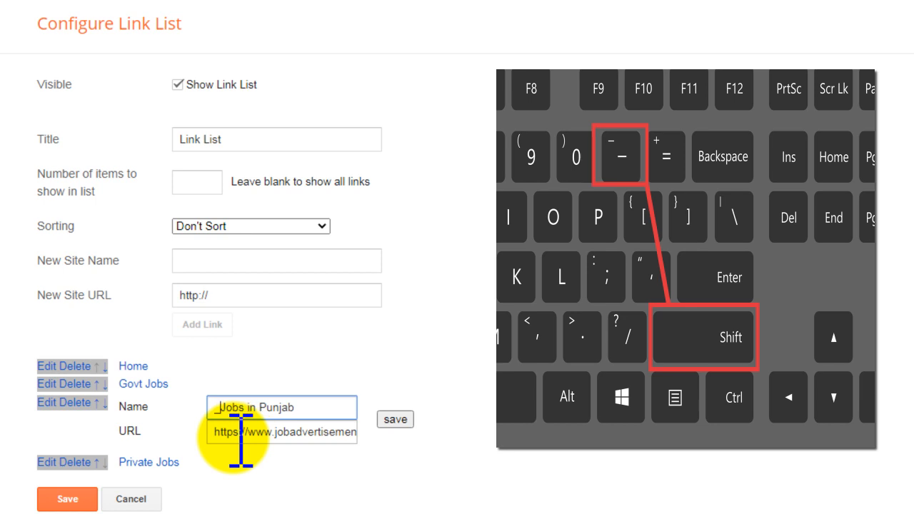
click(392, 420)
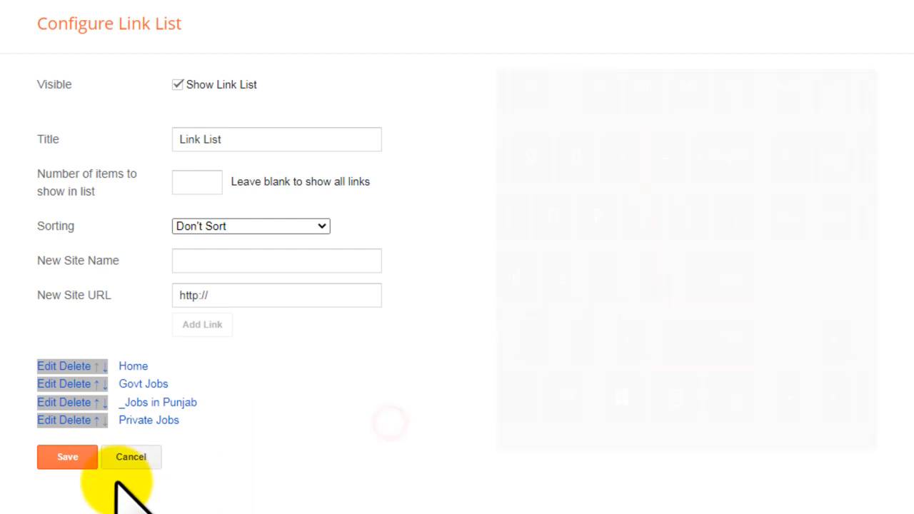
click(70, 457)
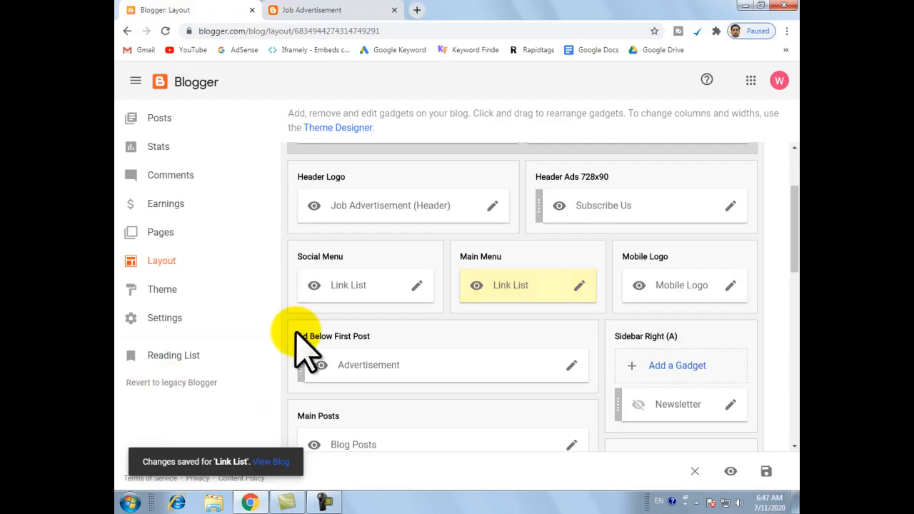
Reload the live site and check the submenu under Govt Jobs.
click(350, 9)
click(164, 31)
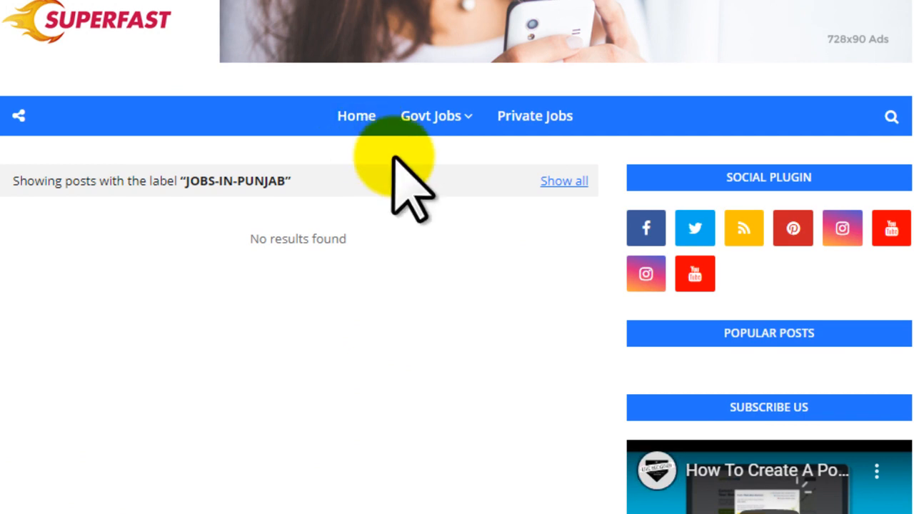
mouse_move(473, 118)
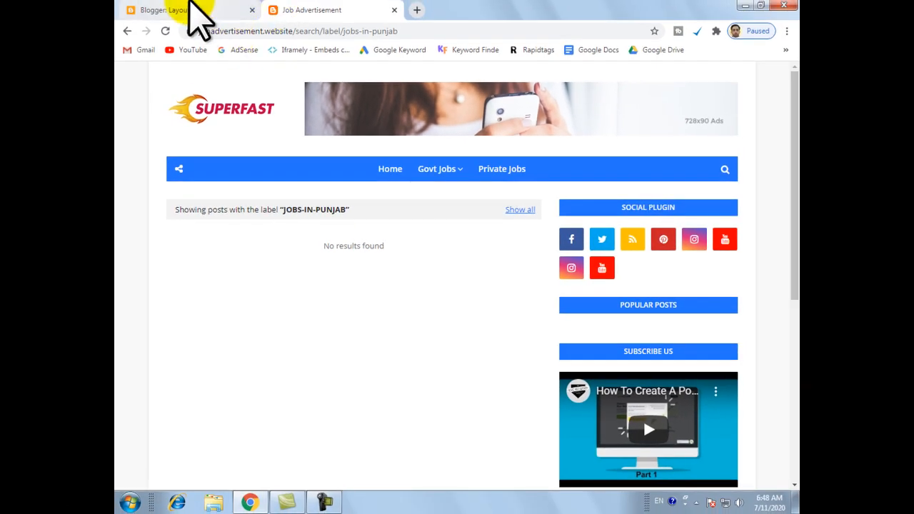
Reopen the main menu's link list in the Blogger layout and enter Jobs in KPK as the name of a new link.
click(190, 7)
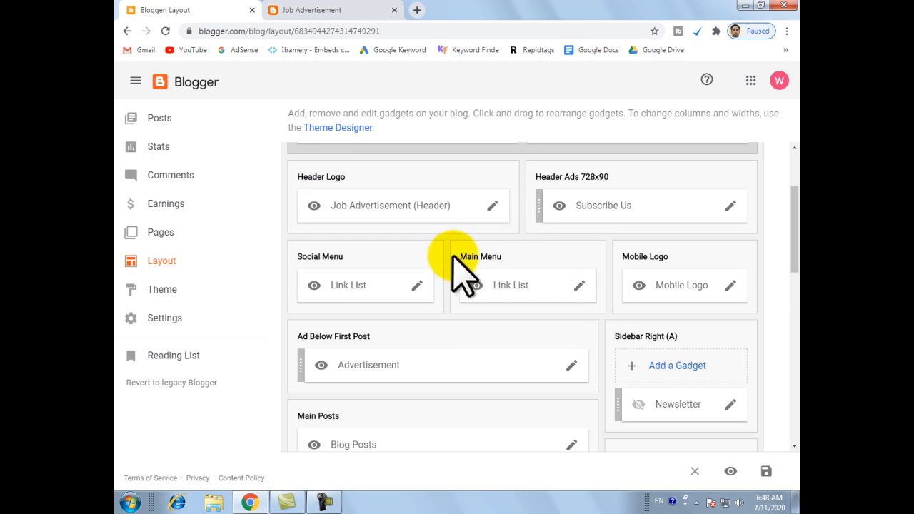
click(580, 286)
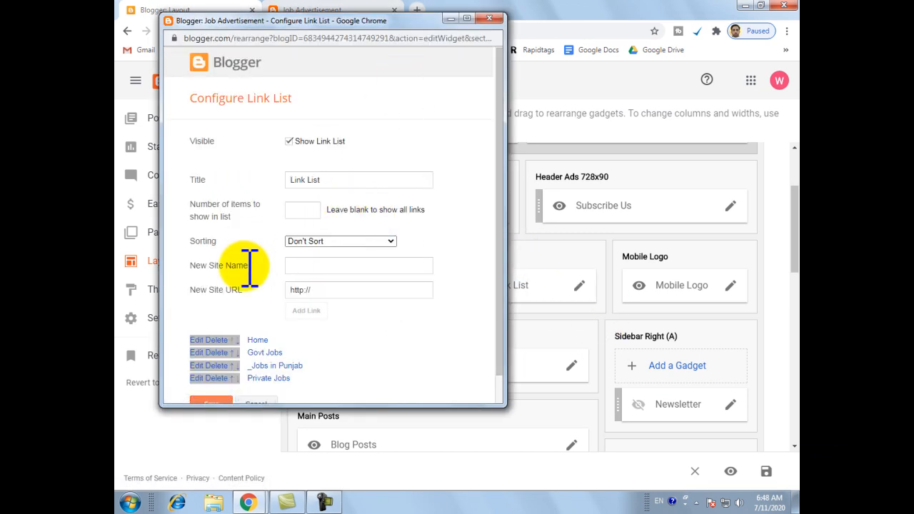
drag(185, 263, 251, 266)
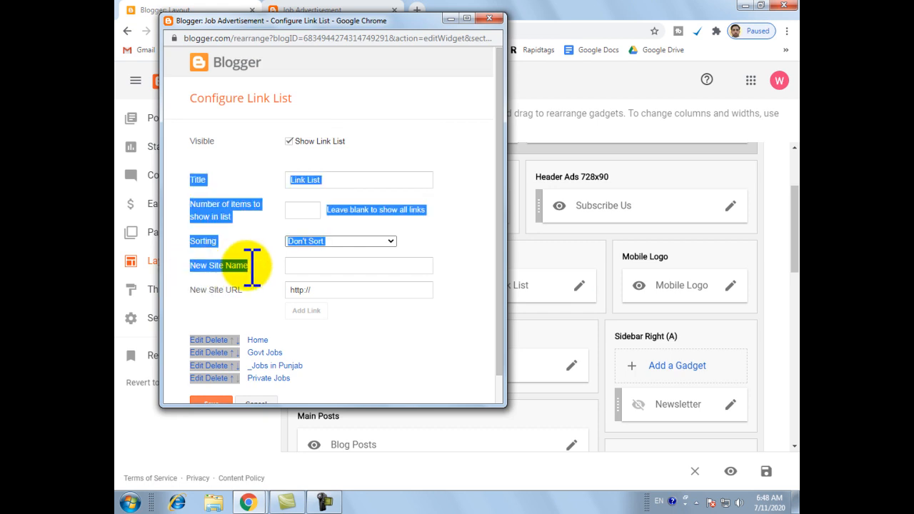
click(340, 269)
text(Jobs in KPK)
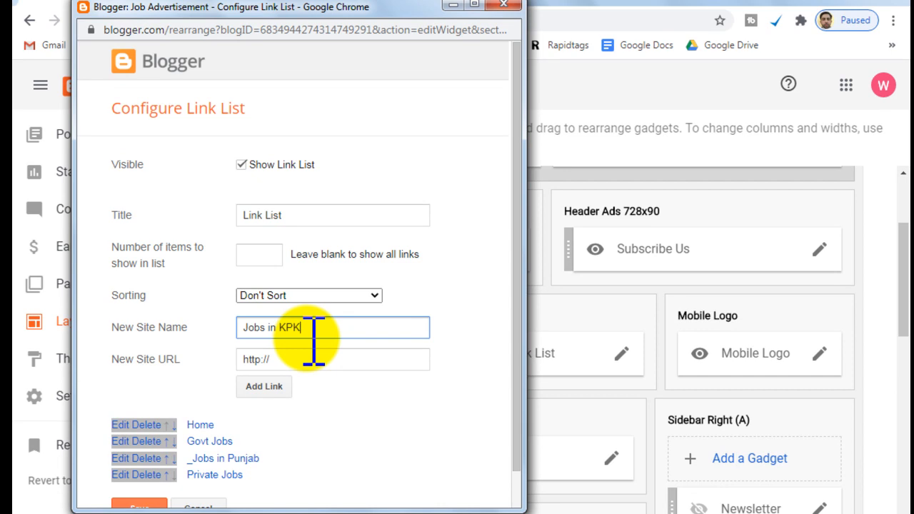
key(Tab)
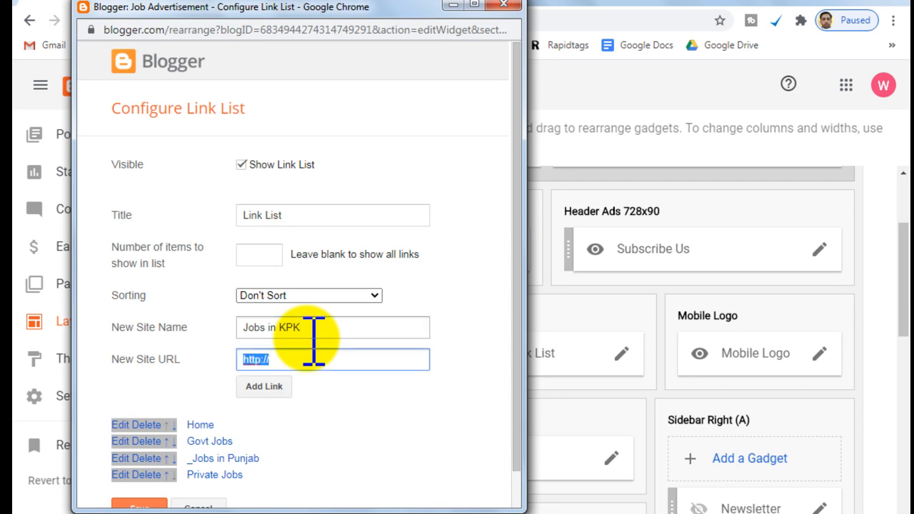
text(https://www.jobadvertisement.website/)
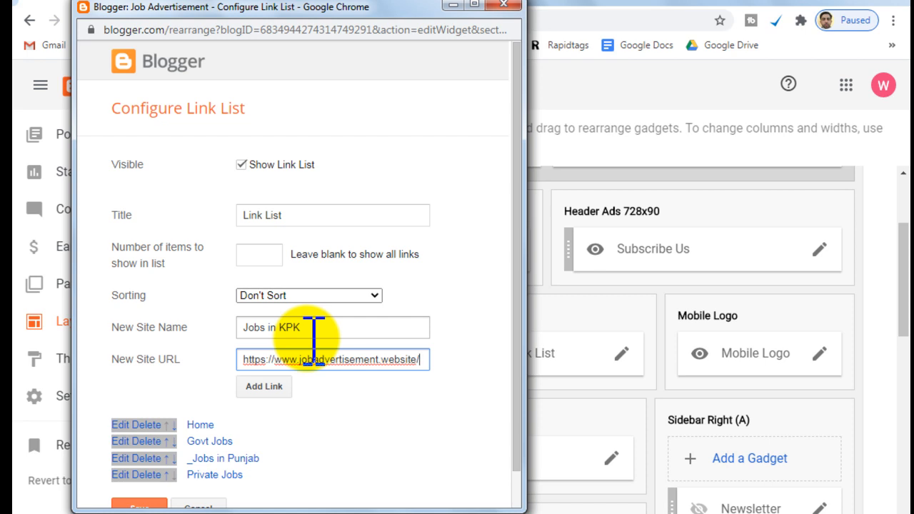
text(swarc)
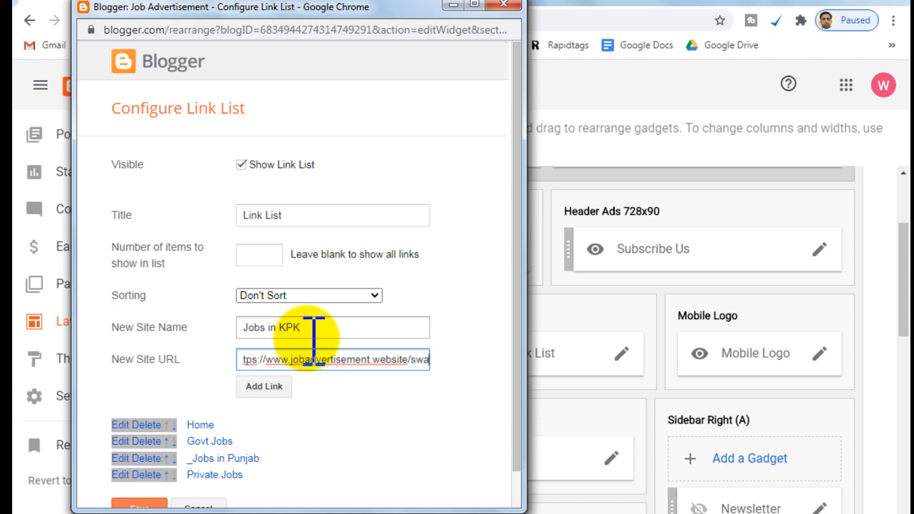
key(BackSpace)
key(BackSpace)
key(BackSpace)
key(BackSpace)
text(earc)
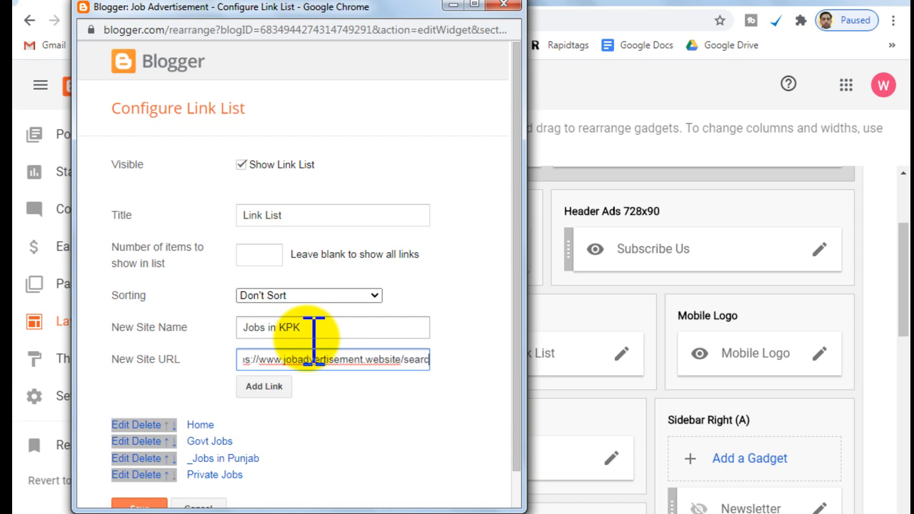
text(h/label/)
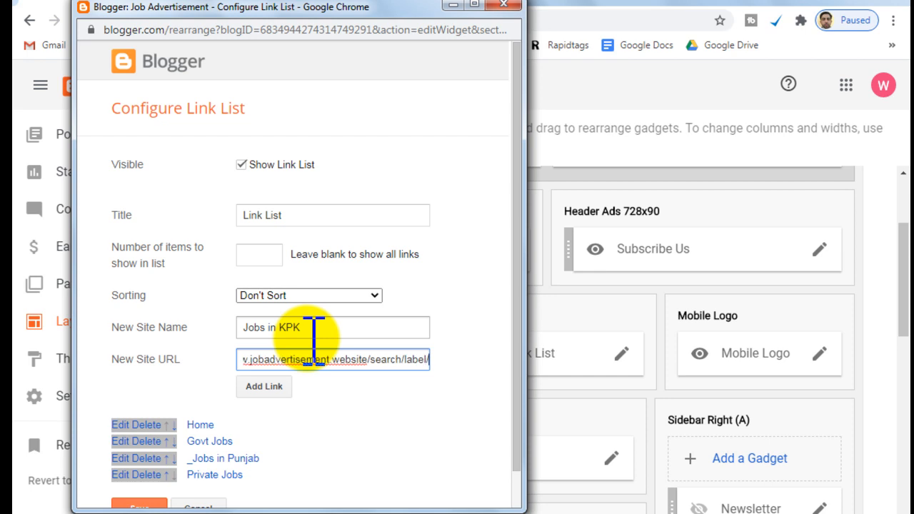
text(jobs)
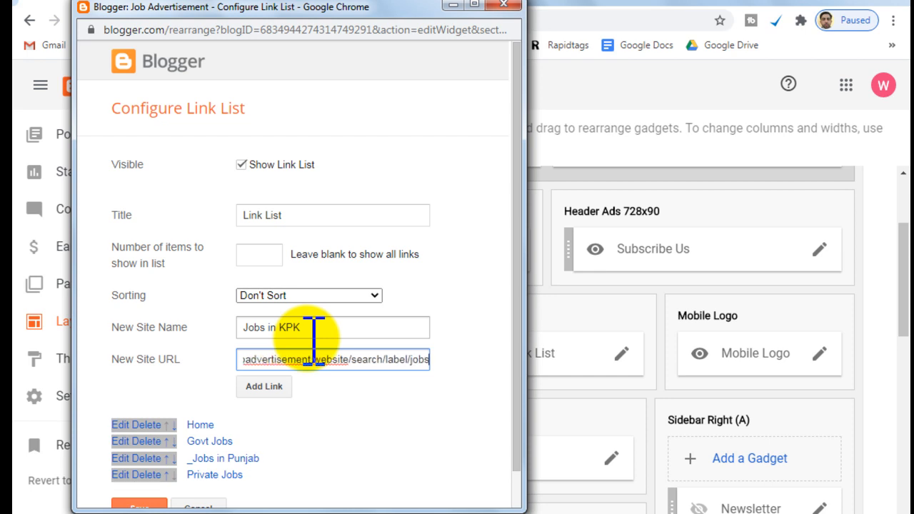
text(-in-)
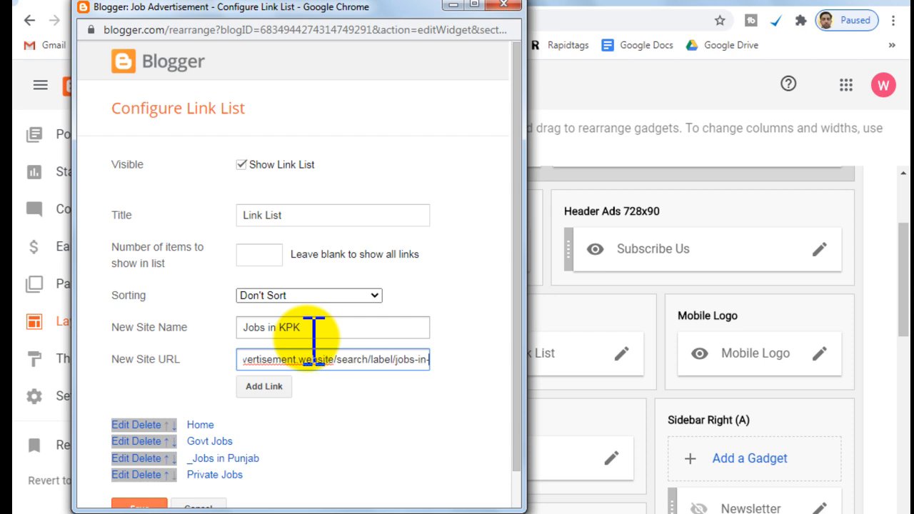
text(kpk)
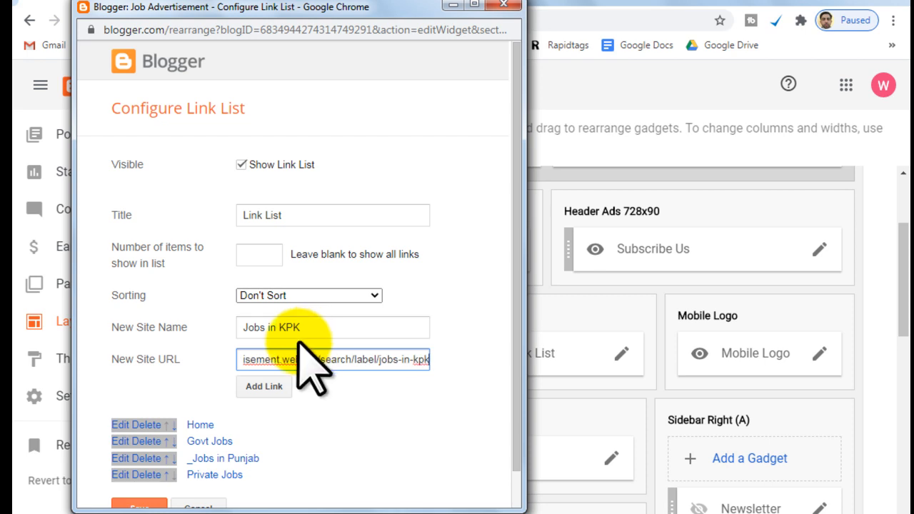
click(277, 387)
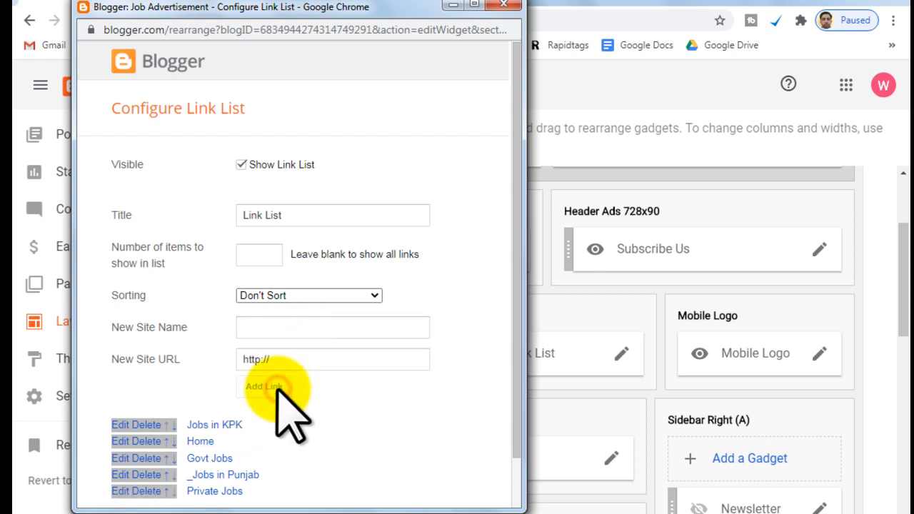
Move Jobs in KPK down to directly below _Jobs in Punjab and save the link list.
scroll(279, 391, down, 2)
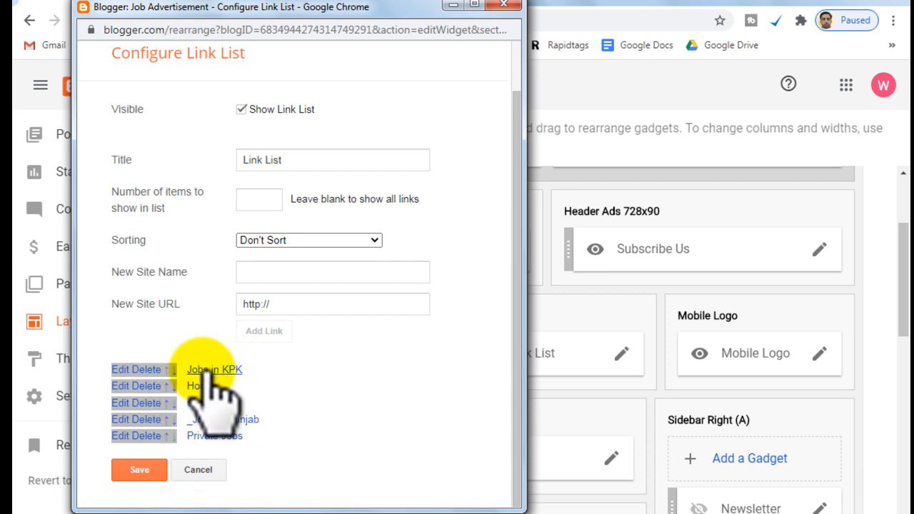
click(166, 385)
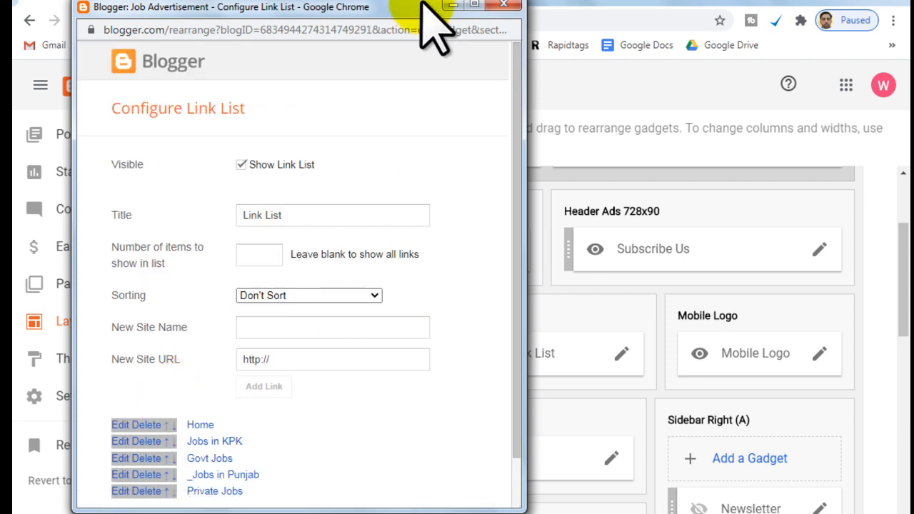
click(473, 6)
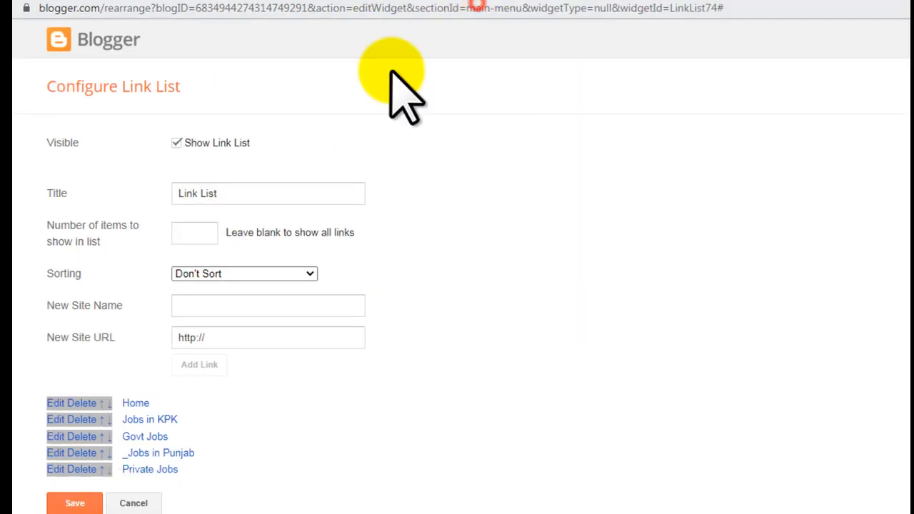
click(109, 420)
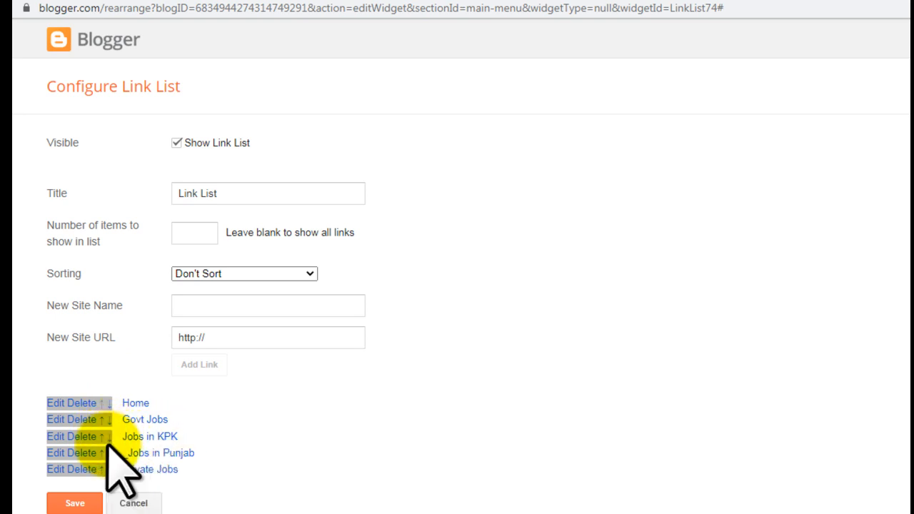
click(104, 453)
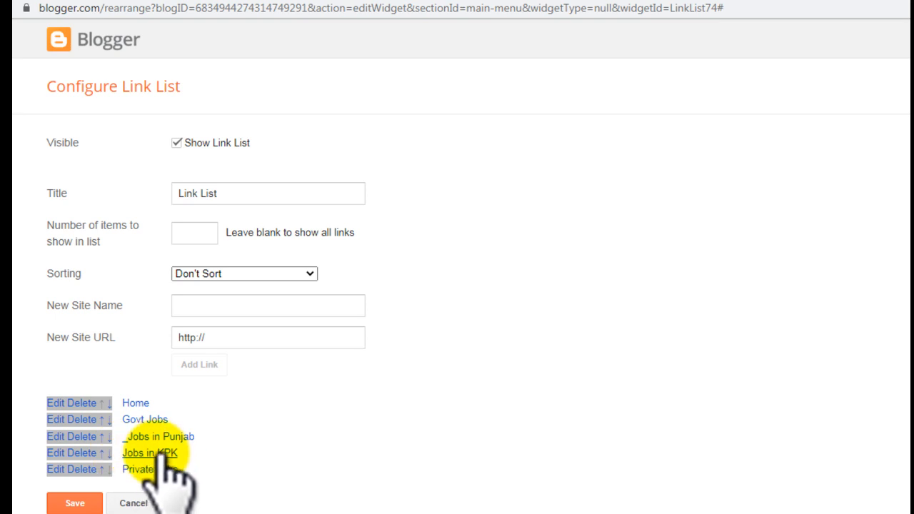
click(76, 504)
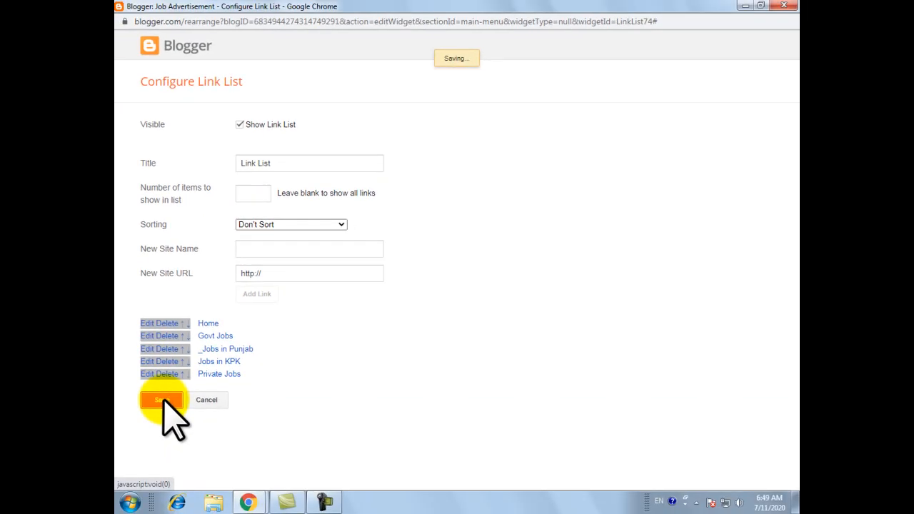
Reload the live site, check Jobs in KPK in the menu and the Govt Jobs submenu, and return to the Blogger layout.
click(333, 8)
click(164, 31)
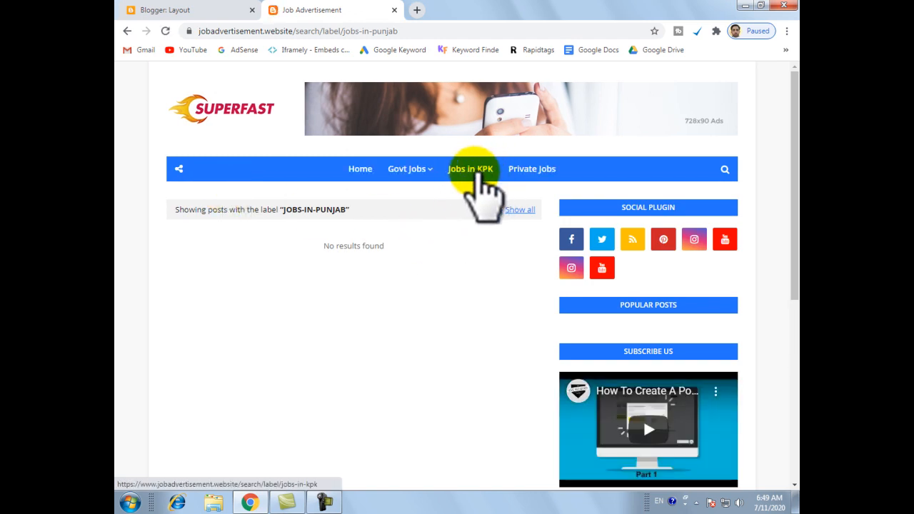
mouse_move(414, 175)
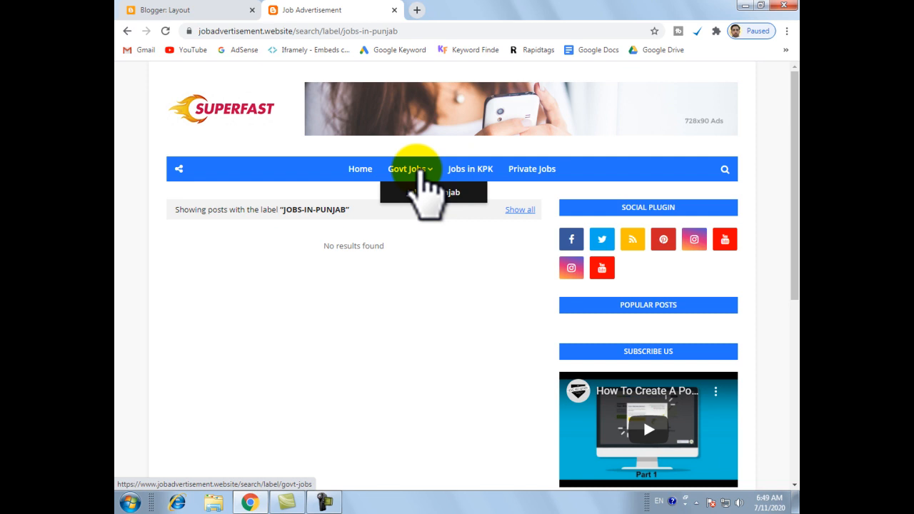
click(191, 10)
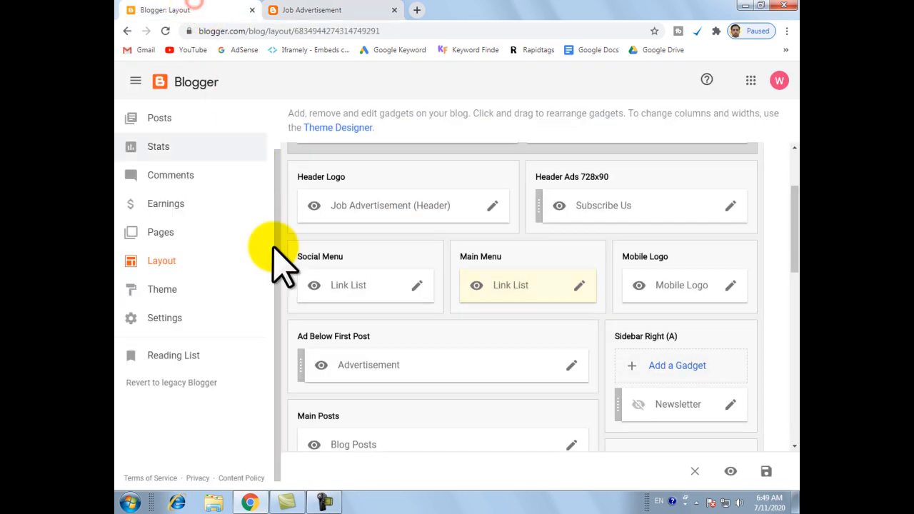
Rename the Jobs in KPK link in the main menu's link list to _Jobs in KPK and save the list.
click(579, 286)
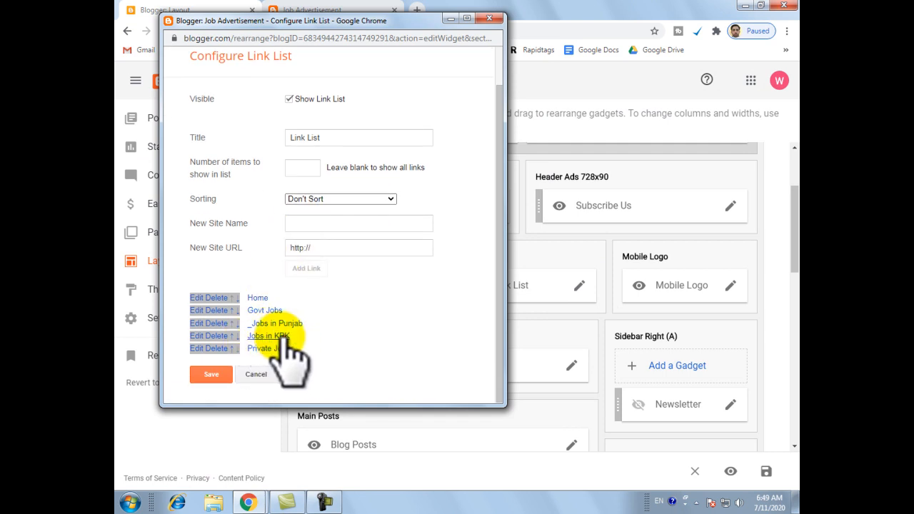
click(202, 335)
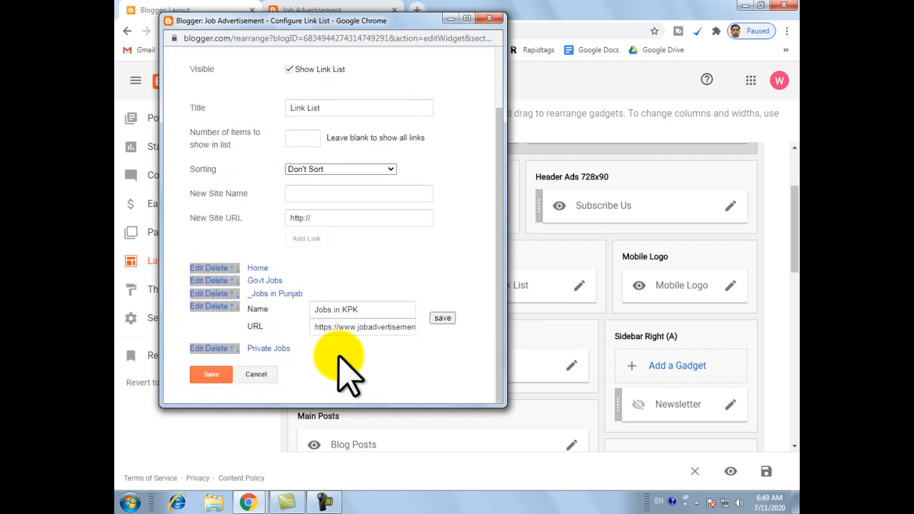
click(314, 311)
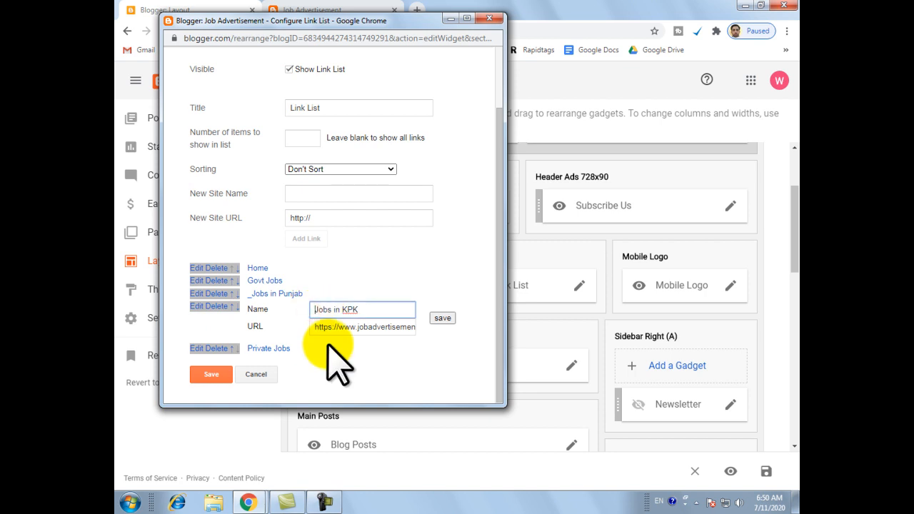
click(442, 319)
click(209, 374)
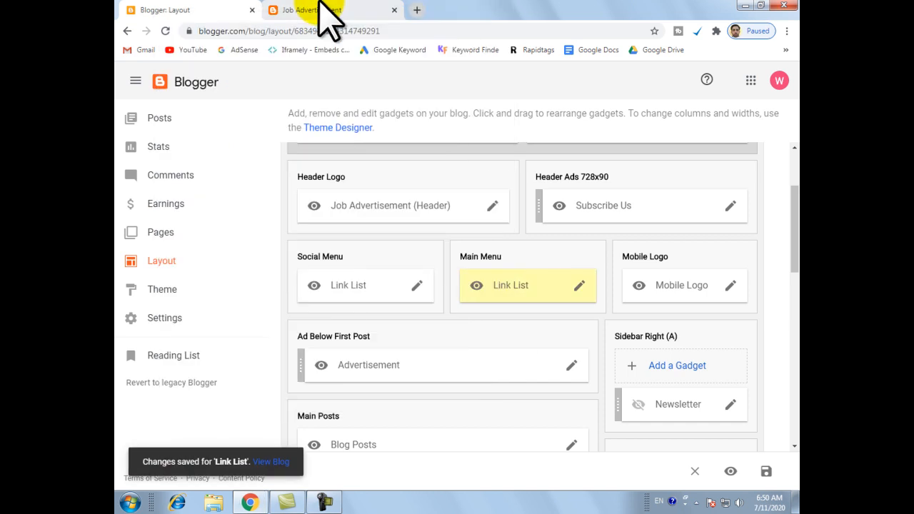
Reload the live site, check the Govt Jobs submenu, and open the Private Jobs label page from the menu.
click(292, 10)
click(165, 30)
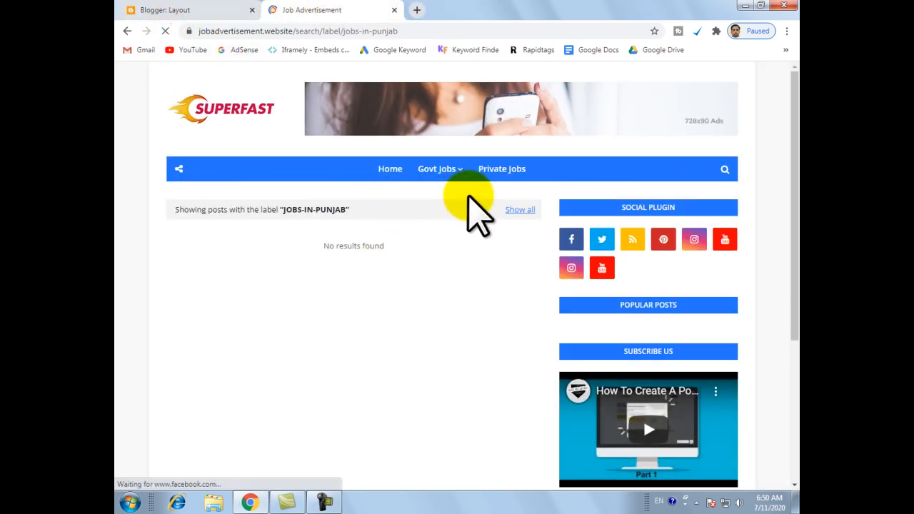
mouse_move(461, 171)
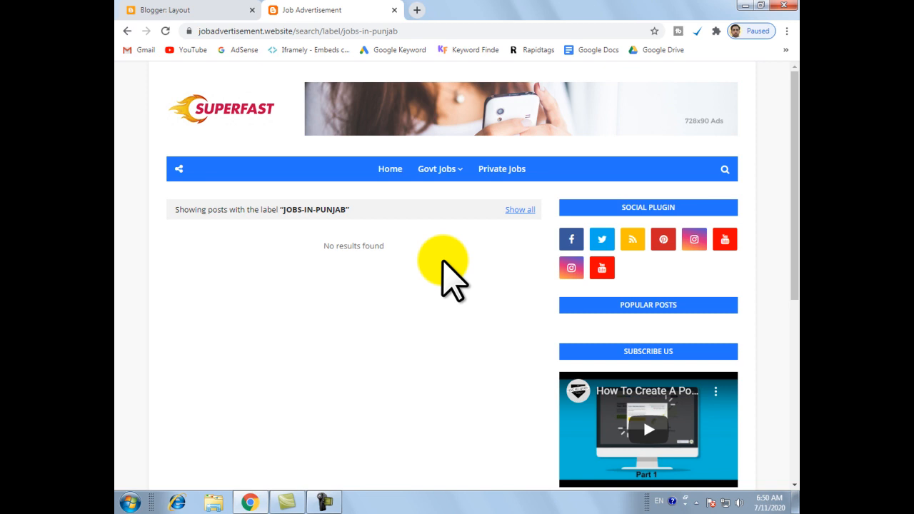
mouse_move(443, 171)
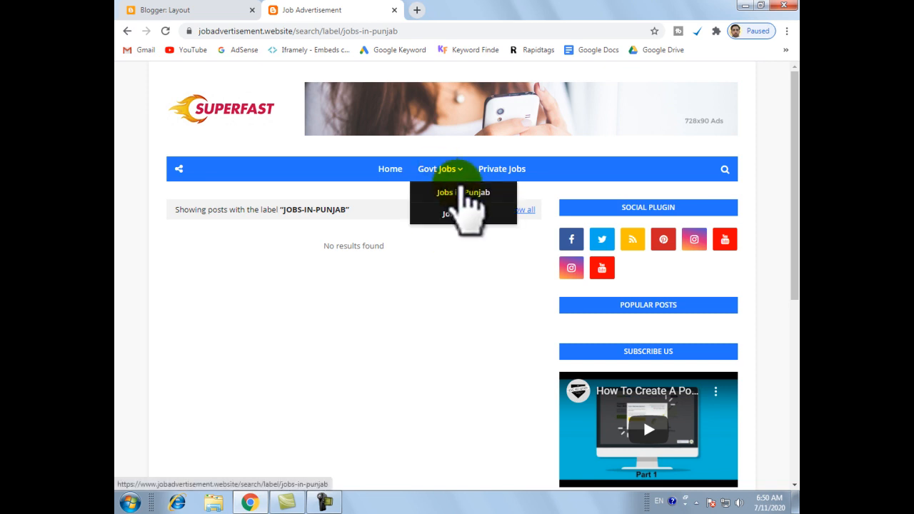
click(500, 171)
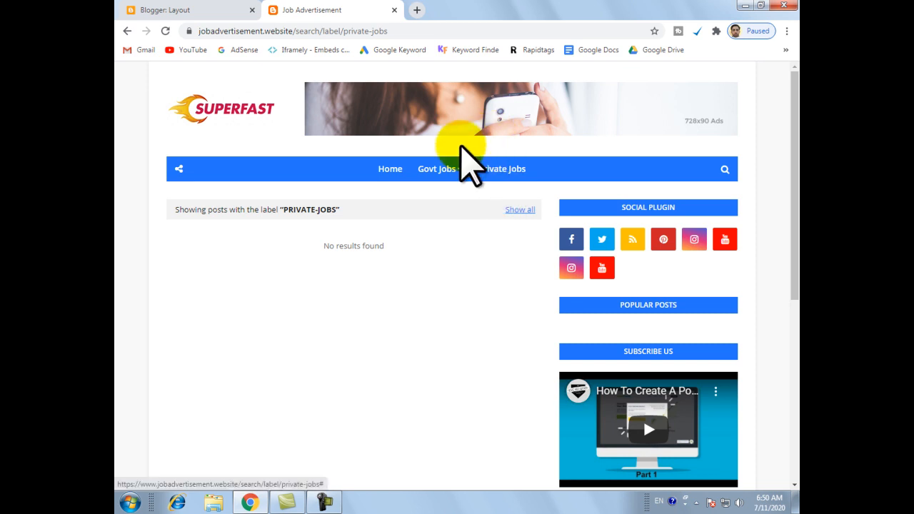
Return to the Blogger layout and reopen the main menu's link list for editing.
click(202, 13)
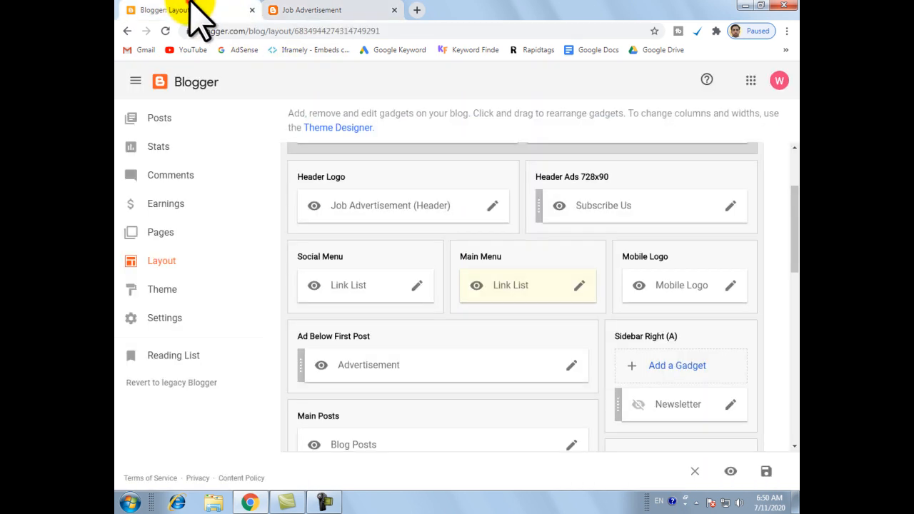
click(581, 285)
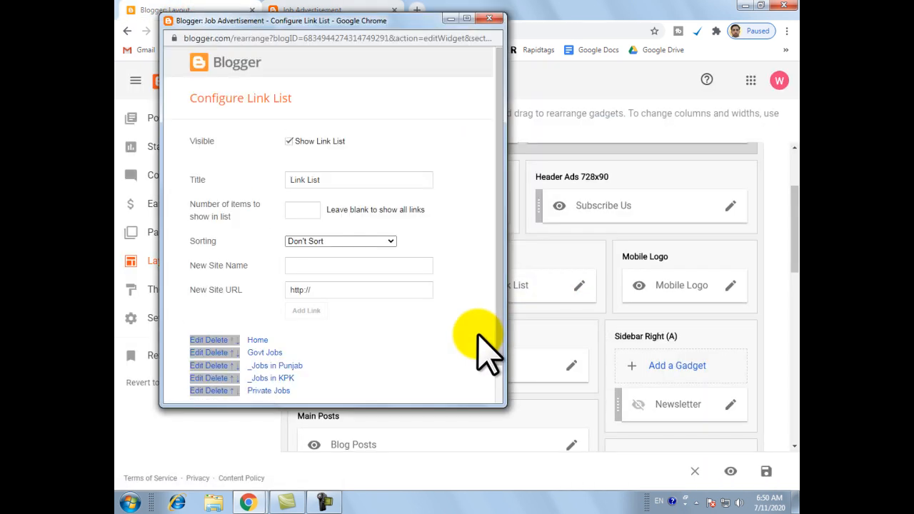